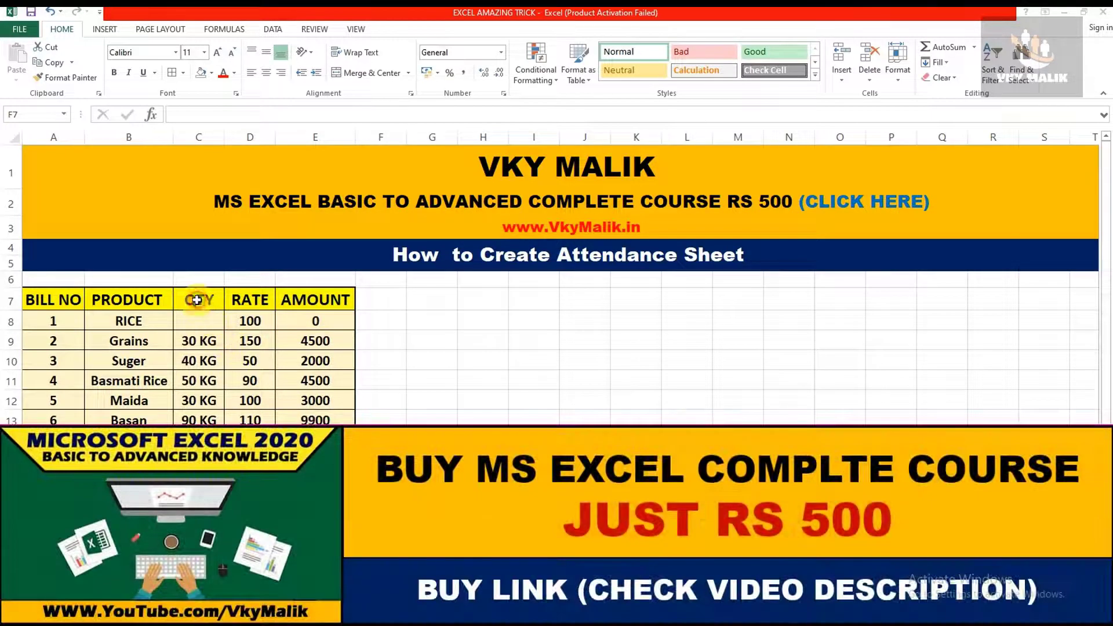
Review the QTY values and row 9's AMOUNT formula, ending on RICE's empty quantity cell C8
{"action": "left_click", "coordinate": [197, 299]}
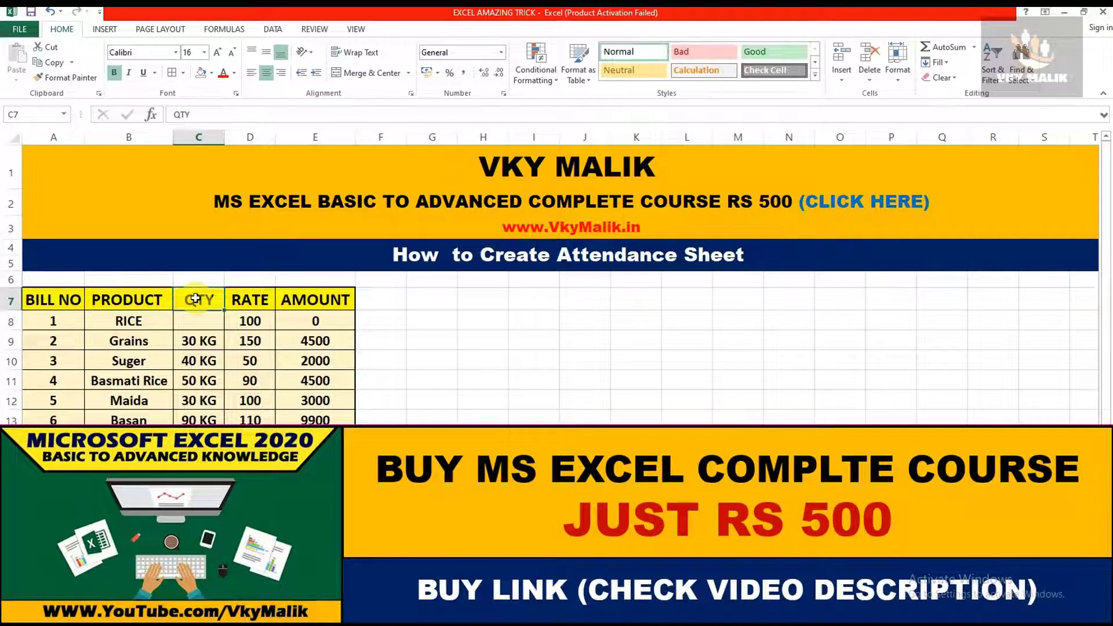
{"action": "key", "text": "Down"}
{"action": "key", "text": "Down"}
{"action": "key", "text": "Down"}
{"action": "key", "text": "Down"}
{"action": "key", "text": "Down"}
{"action": "key", "text": "Down"}
{"action": "key", "text": "Down"}
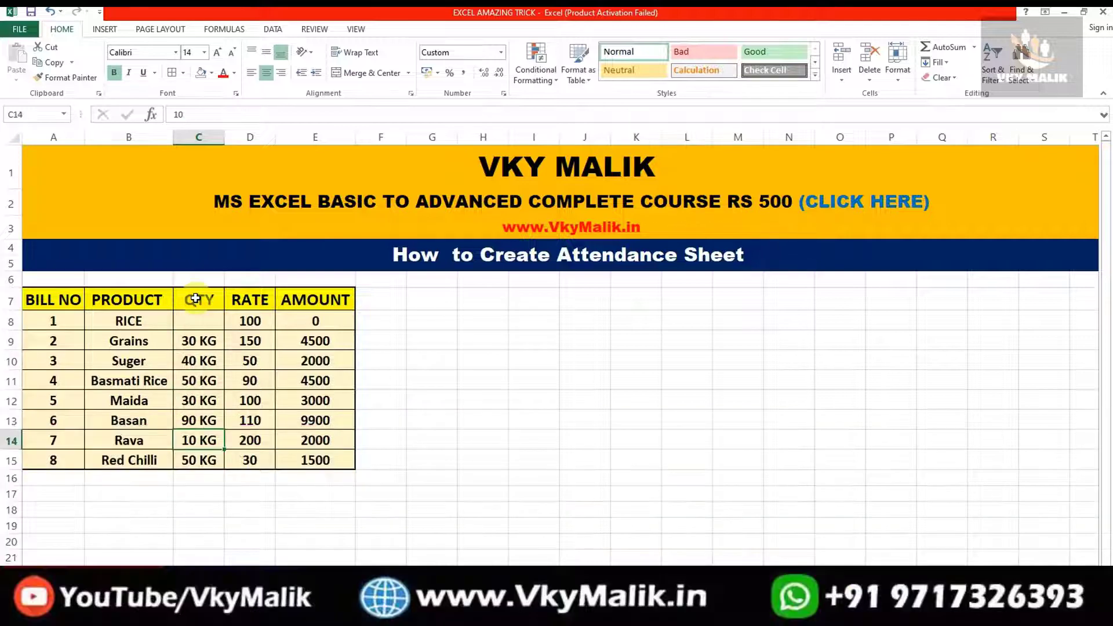
{"action": "key", "text": "Down"}
{"action": "key", "text": "ctrl+Up"}
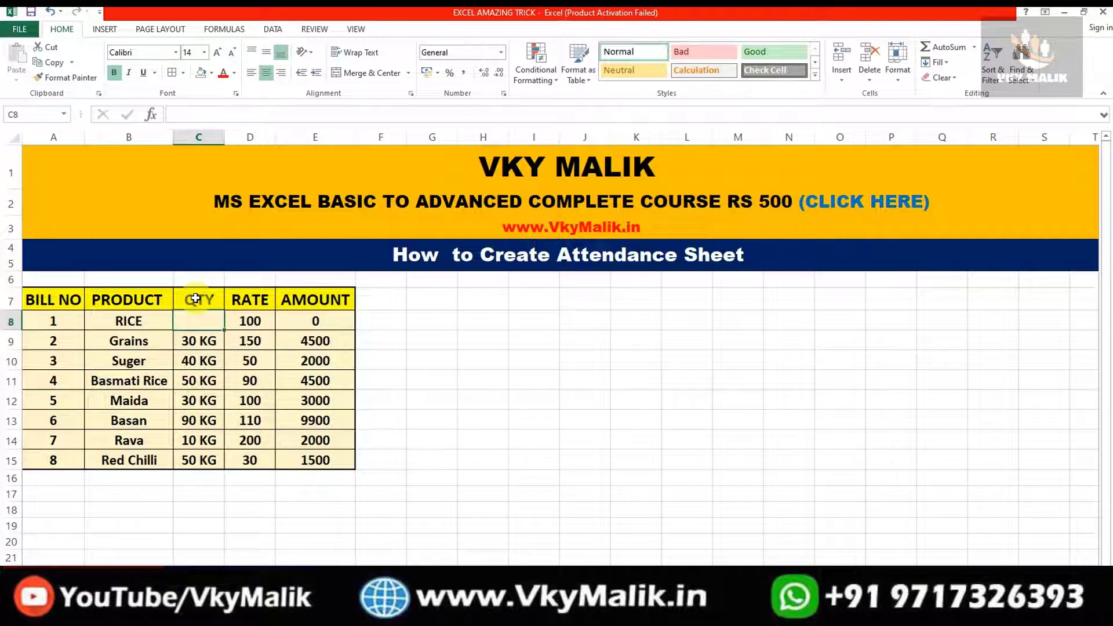
{"action": "key", "text": "Down"}
{"action": "key", "text": "Down"}
{"action": "key", "text": "Down"}
{"action": "key", "text": "Down"}
{"action": "key", "text": "Down"}
{"action": "key", "text": "Down"}
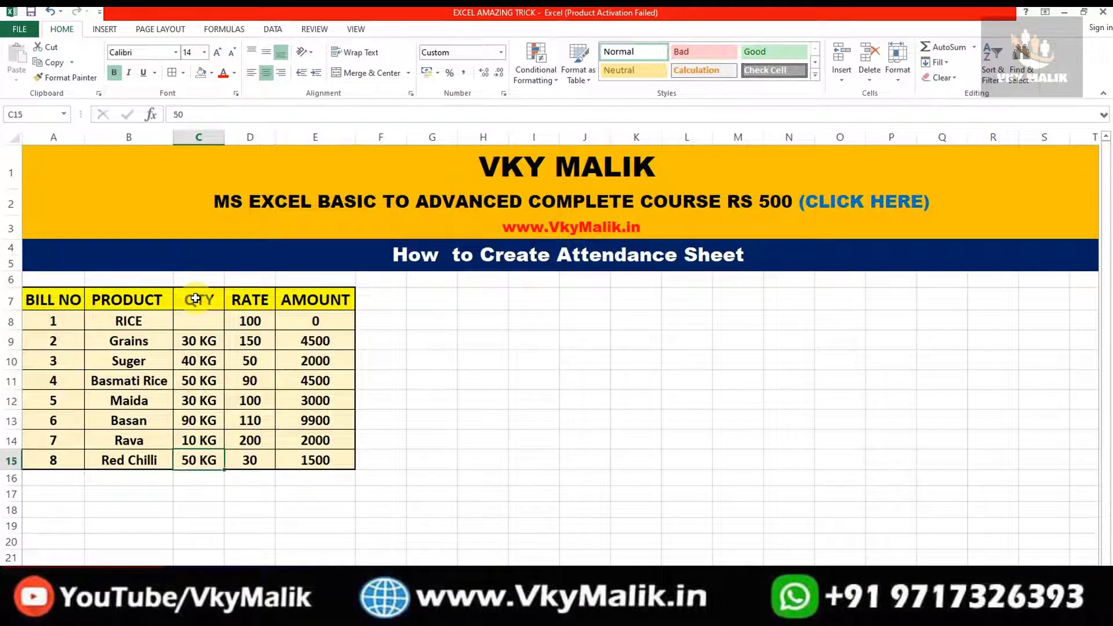
{"action": "key", "text": "ctrl+shift+Up"}
{"action": "key", "text": "shift+Up"}
{"action": "key", "text": "Right"}
{"action": "key", "text": "Right"}
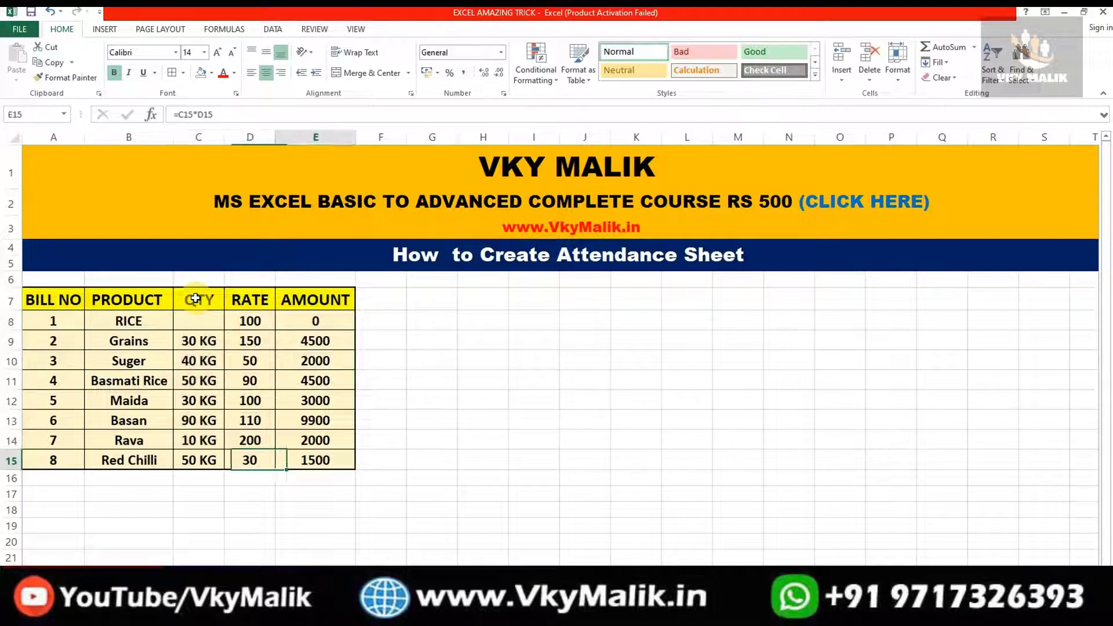
{"action": "key", "text": "Up"}
{"action": "key", "text": "Up"}
{"action": "key", "text": "Up"}
{"action": "key", "text": "Up"}
{"action": "key", "text": "Up"}
{"action": "key", "text": "Up"}
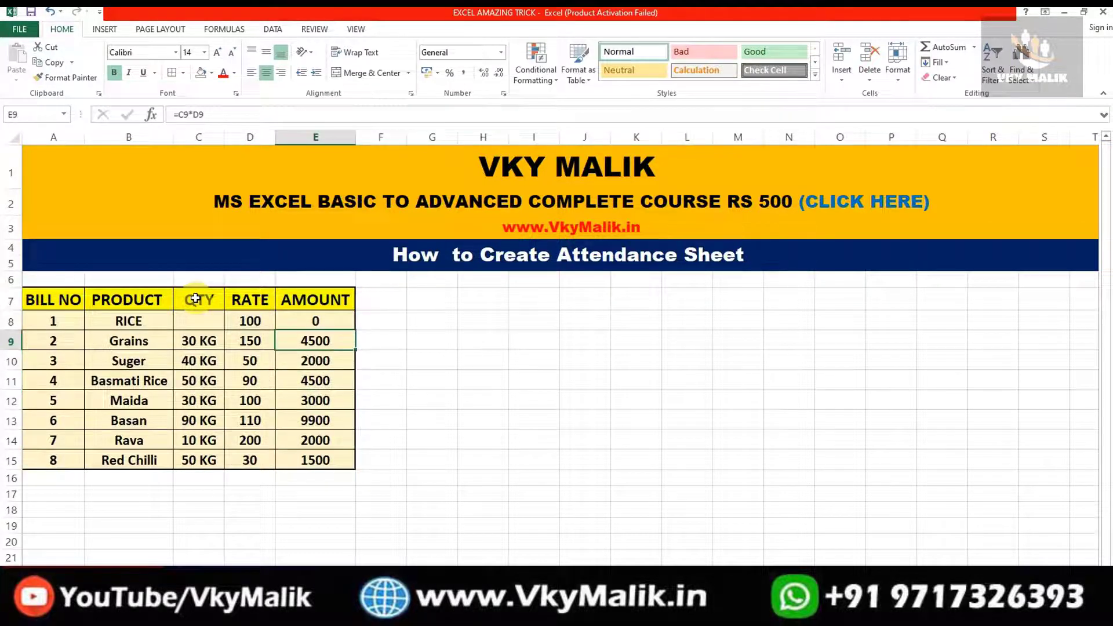
{"action": "key", "text": "F2"}
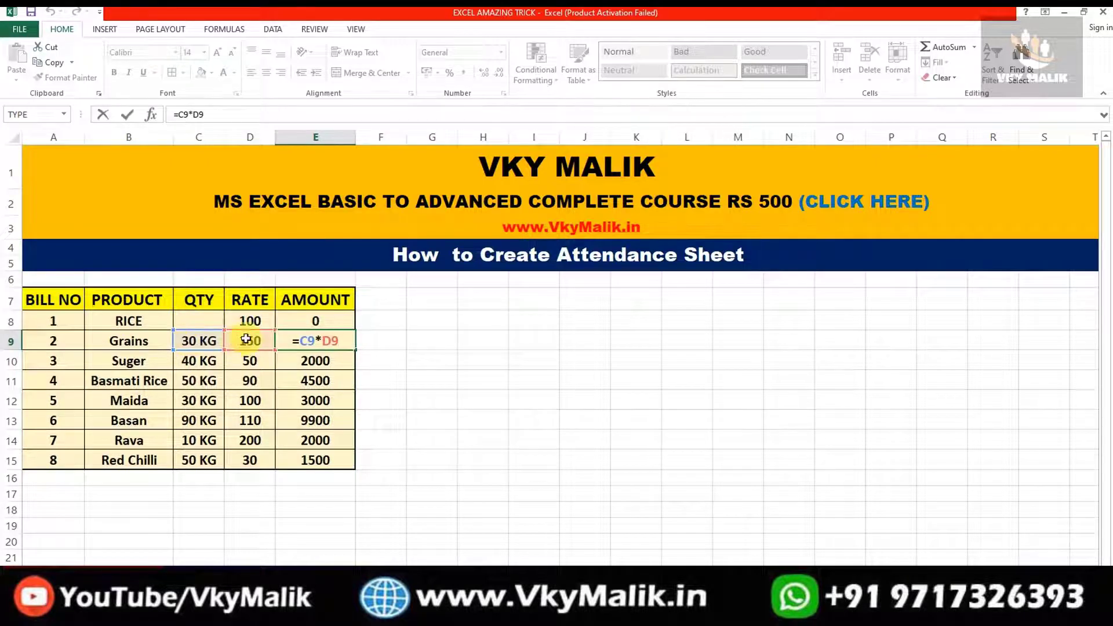
{"action": "key", "text": "Return"}
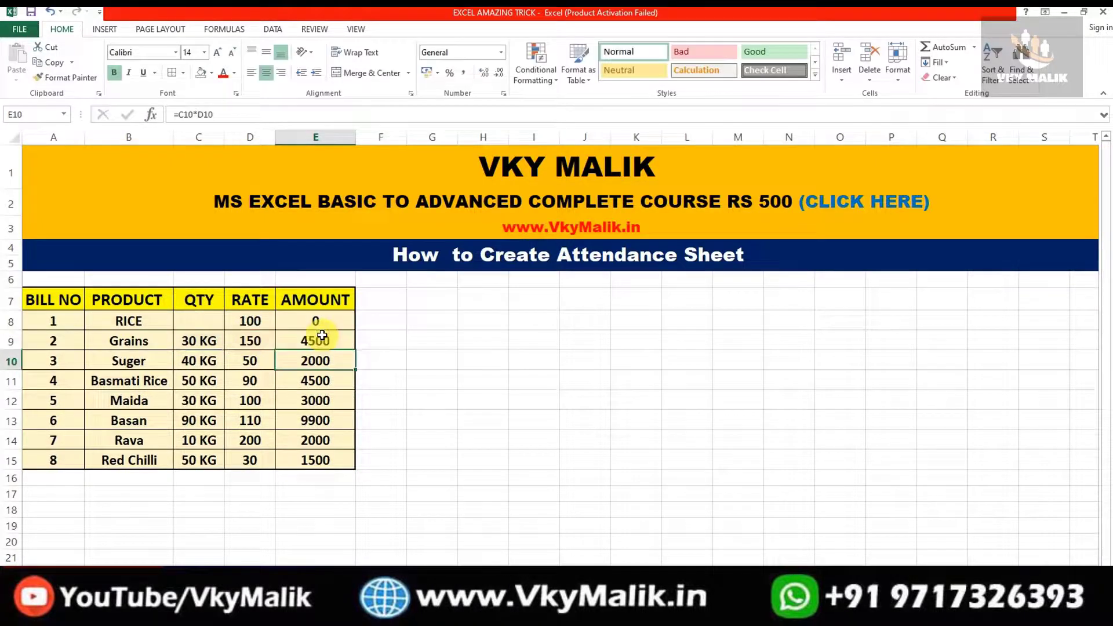
{"action": "key", "text": "Up"}
{"action": "key", "text": "Up"}
{"action": "key", "text": "Left"}
{"action": "key", "text": "Left"}
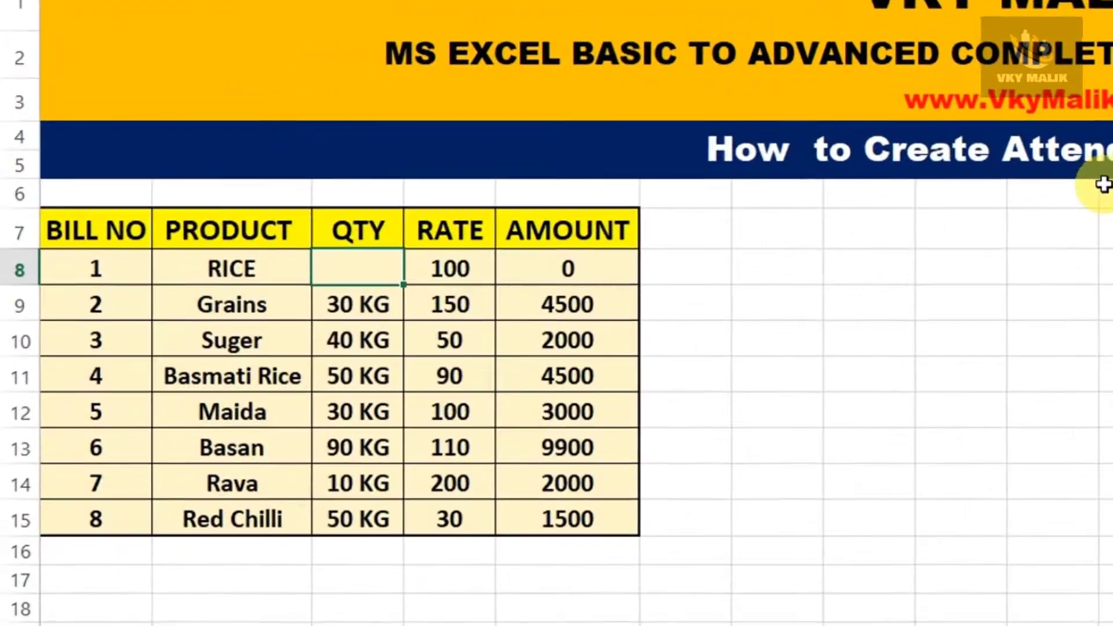
Enter 10 KG for RICE, check that E8's =C8*D8 gives #VALUE!, then select C9:C15
{"action": "type", "text": "10 K"}
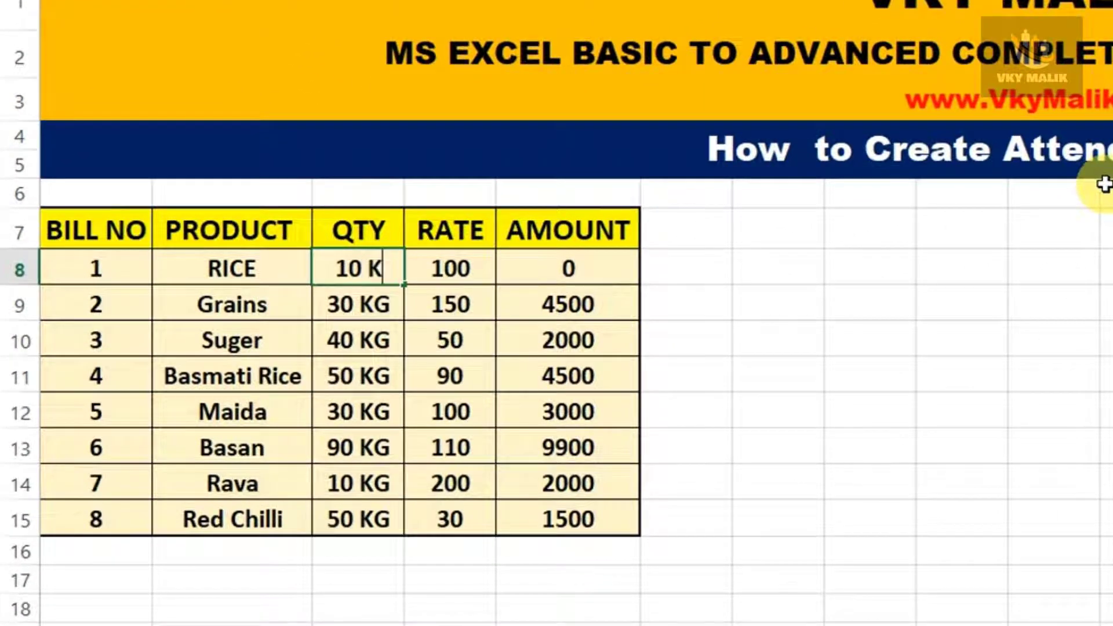
{"action": "type", "text": "G"}
{"action": "key", "text": "Return"}
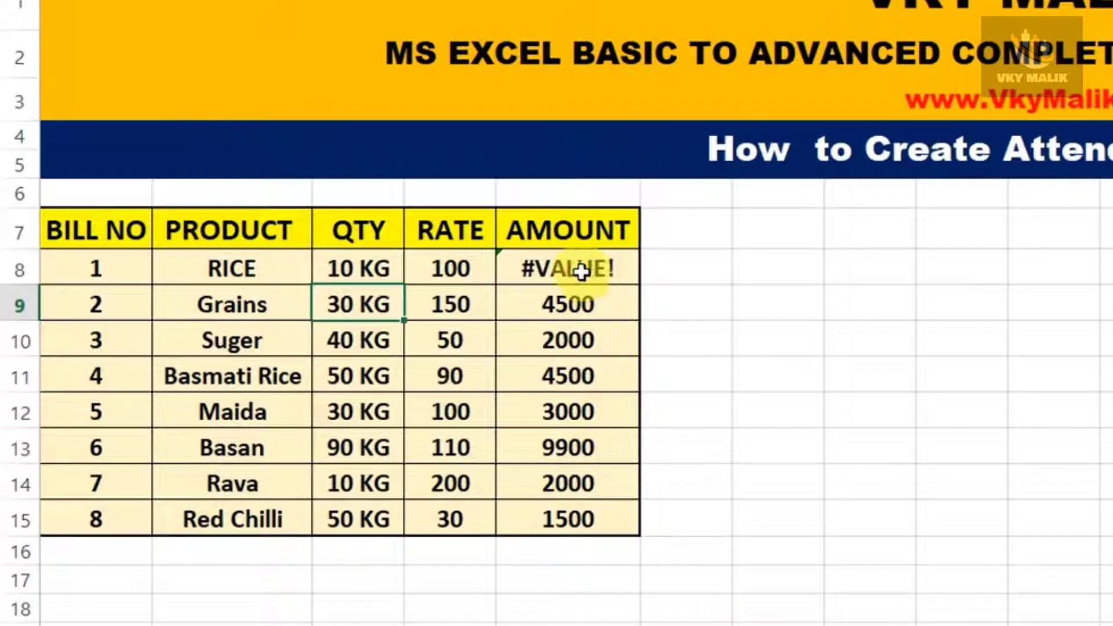
{"action": "left_click", "coordinate": [574, 266]}
{"action": "key", "text": "F2"}
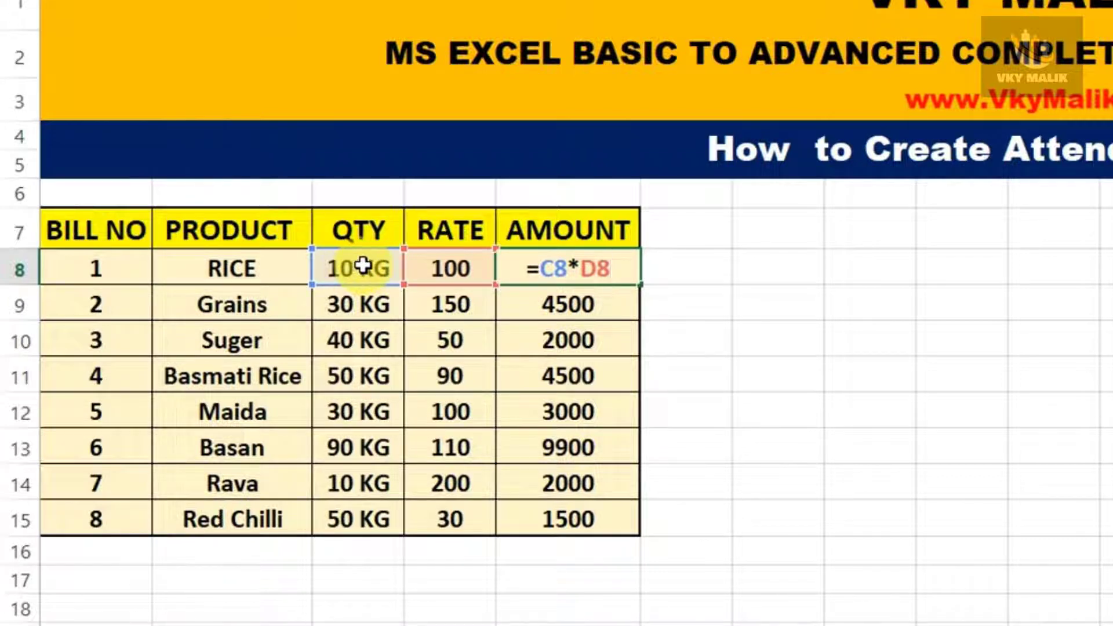
{"action": "key", "text": "Return"}
{"action": "key", "text": "Left"}
{"action": "key", "text": "Left"}
{"action": "key", "text": "shift+Down"}
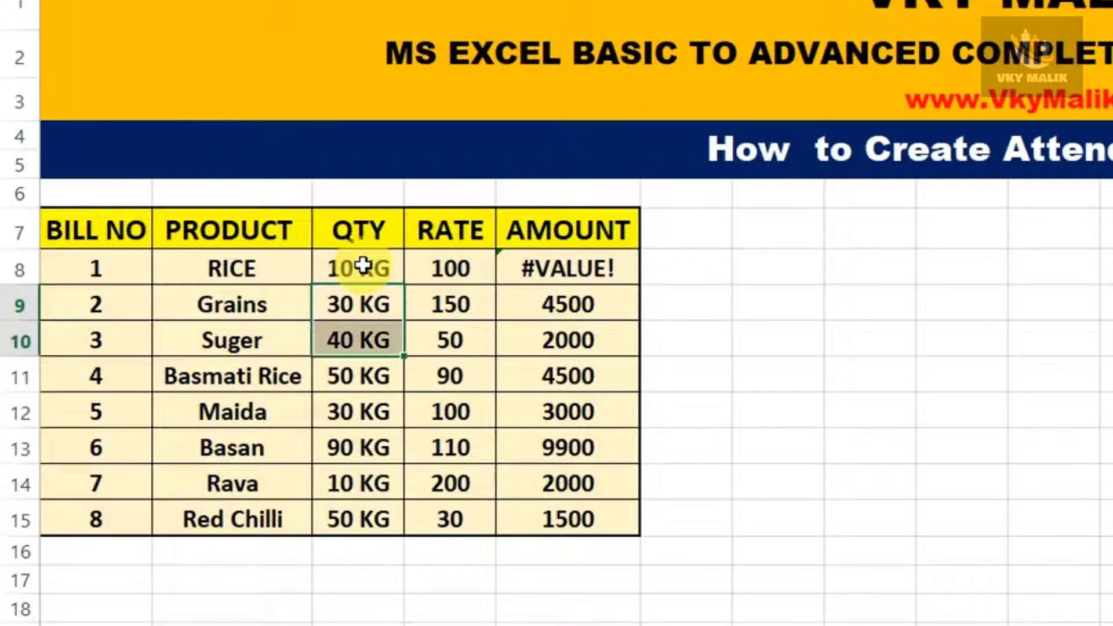
{"action": "key", "text": "shift+Down"}
{"action": "key", "text": "shift+Down"}
{"action": "key", "text": "shift+Down"}
{"action": "key", "text": "shift+Down"}
{"action": "key", "text": "shift+Down"}
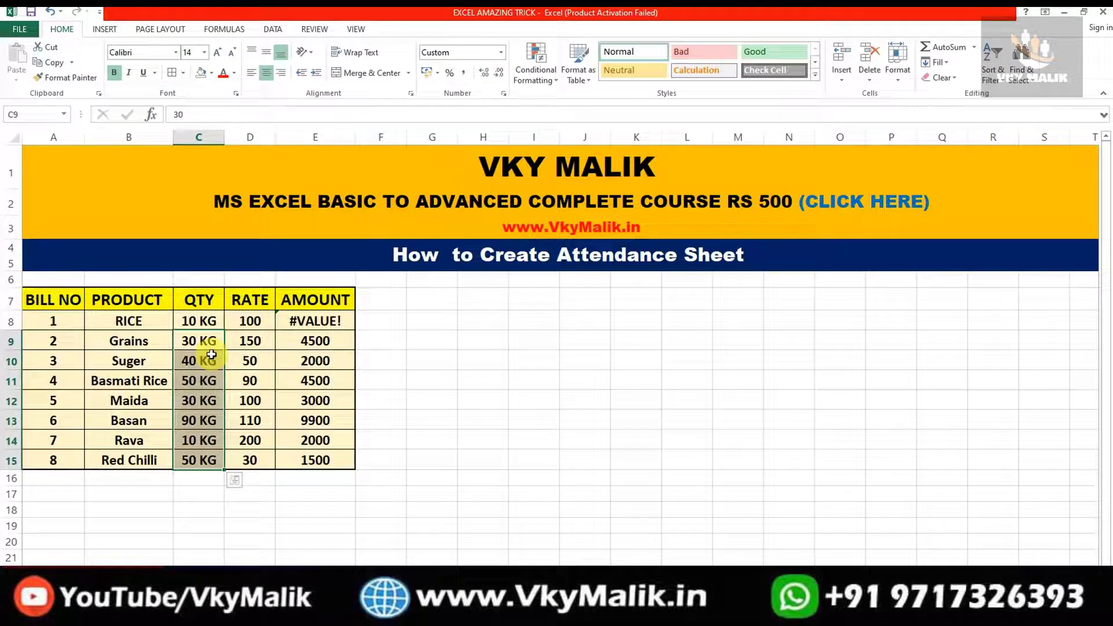
Re-enter 10 KG in C8, delete it so every QTY cell is empty, and select C8:C15
{"action": "left_click", "coordinate": [377, 343]}
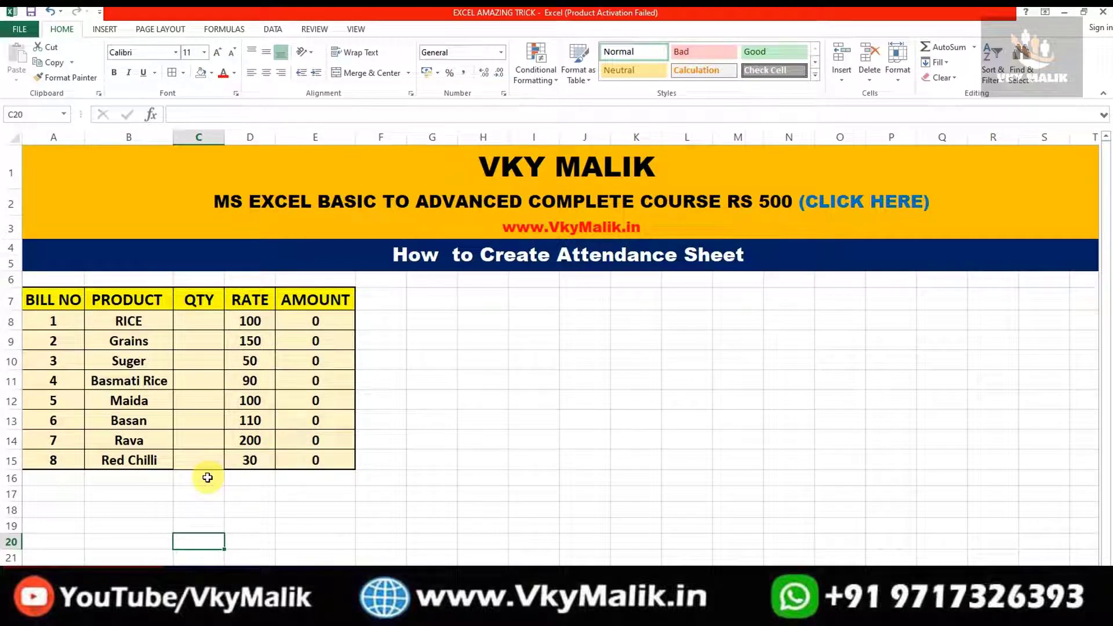
{"action": "left_click", "coordinate": [202, 319]}
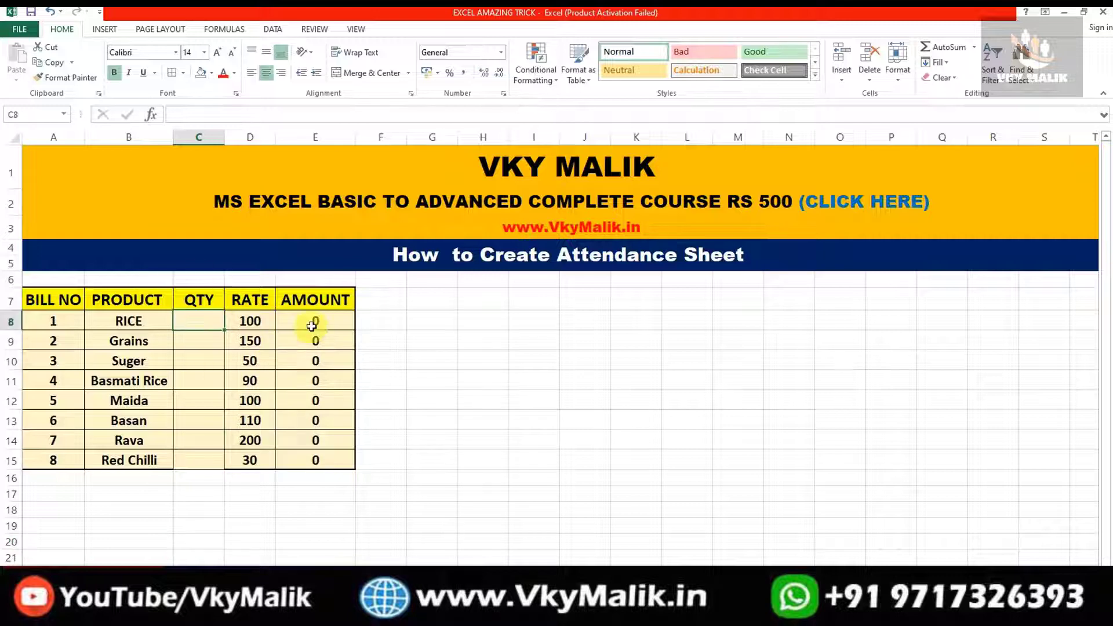
{"action": "type", "text": "10 KG"}
{"action": "key", "text": "Return"}
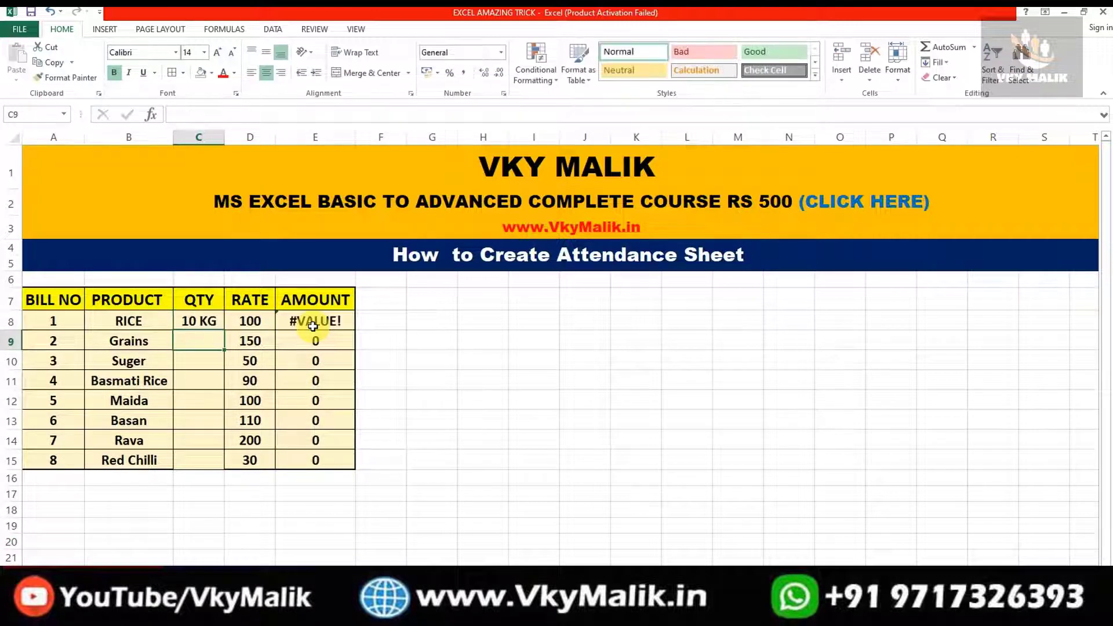
{"action": "left_click", "coordinate": [208, 320]}
{"action": "key", "text": "Delete"}
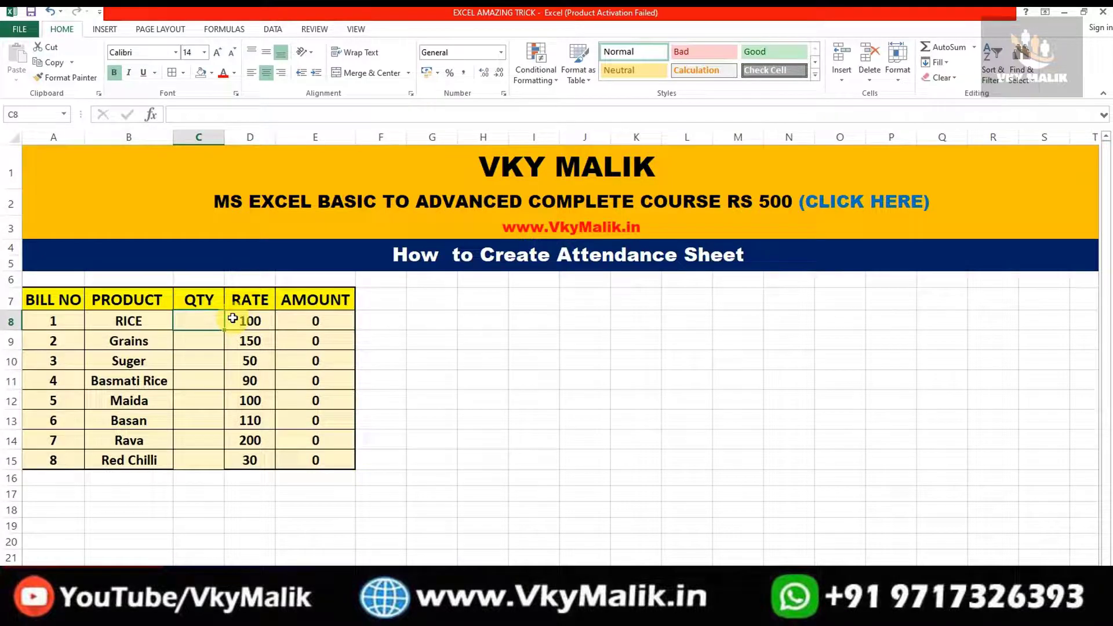
{"action": "key", "text": "shift+Down"}
{"action": "key", "text": "shift+Down"}
{"action": "key", "text": "shift+Down"}
{"action": "key", "text": "shift+Down"}
{"action": "key", "text": "shift+Down"}
{"action": "key", "text": "shift+Down"}
{"action": "key", "text": "shift+Down"}
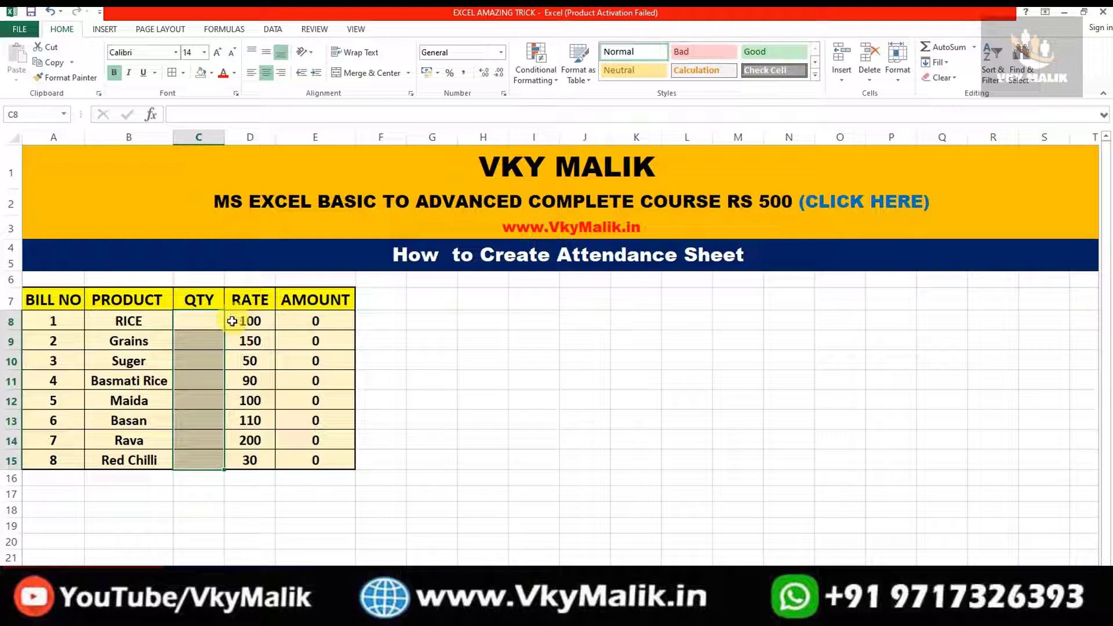
Open Format Cells for the QTY cells and pick the 0 format under Custom
{"action": "right_click", "coordinate": [195, 321]}
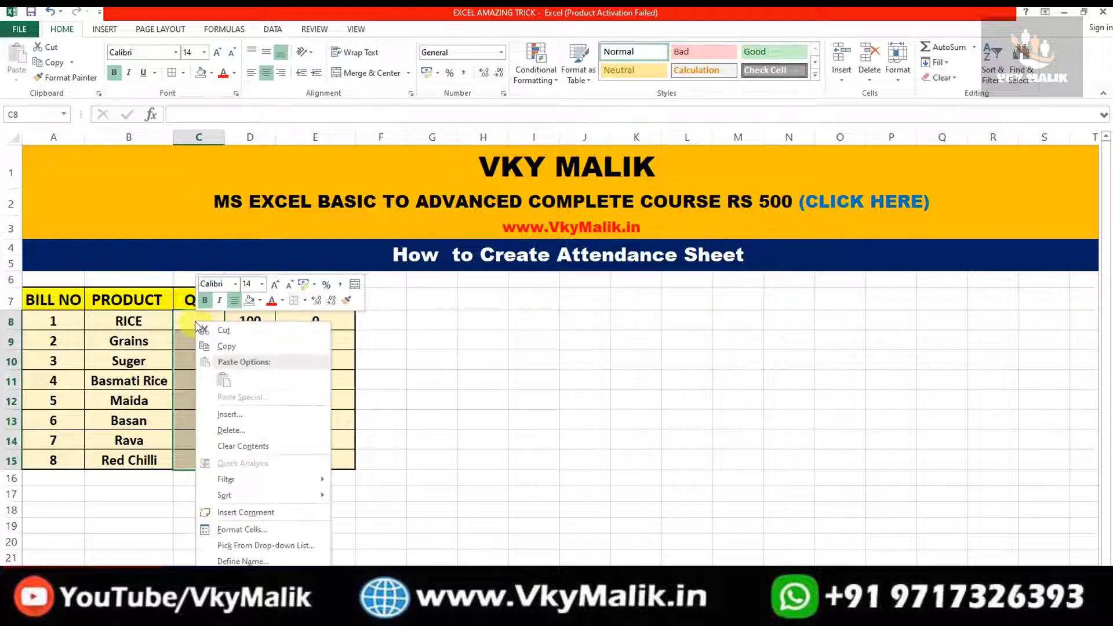
{"action": "left_click", "coordinate": [227, 529]}
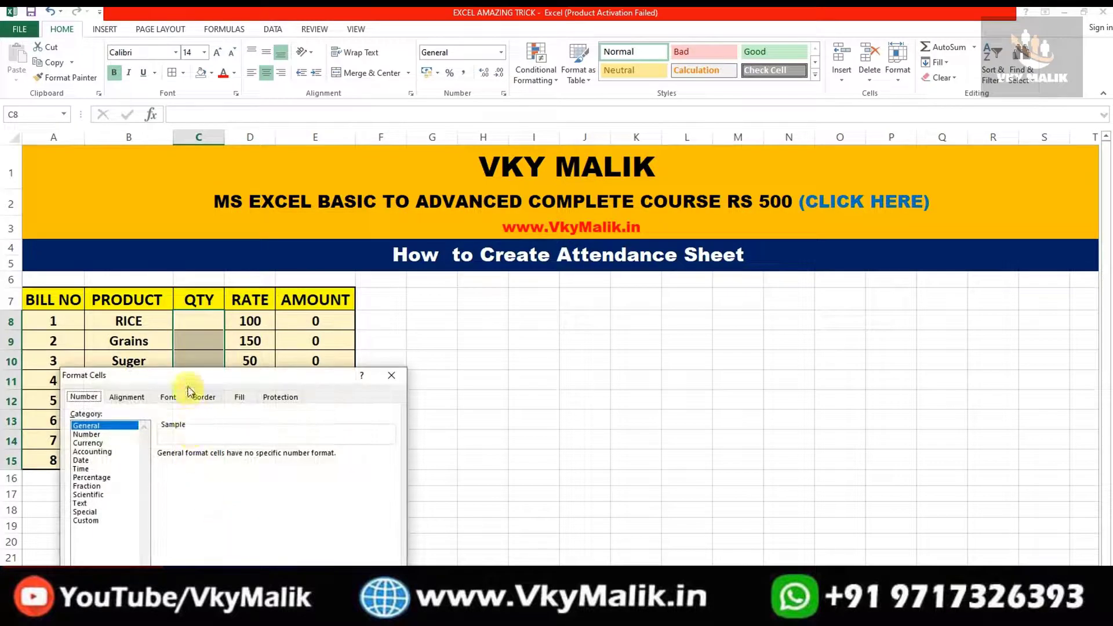
{"action": "mouse_move", "coordinate": [184, 383]}
{"action": "left_mouse_down"}
{"action": "mouse_move", "coordinate": [587, 116]}
{"action": "mouse_move", "coordinate": [495, 162]}
{"action": "left_mouse_up"}
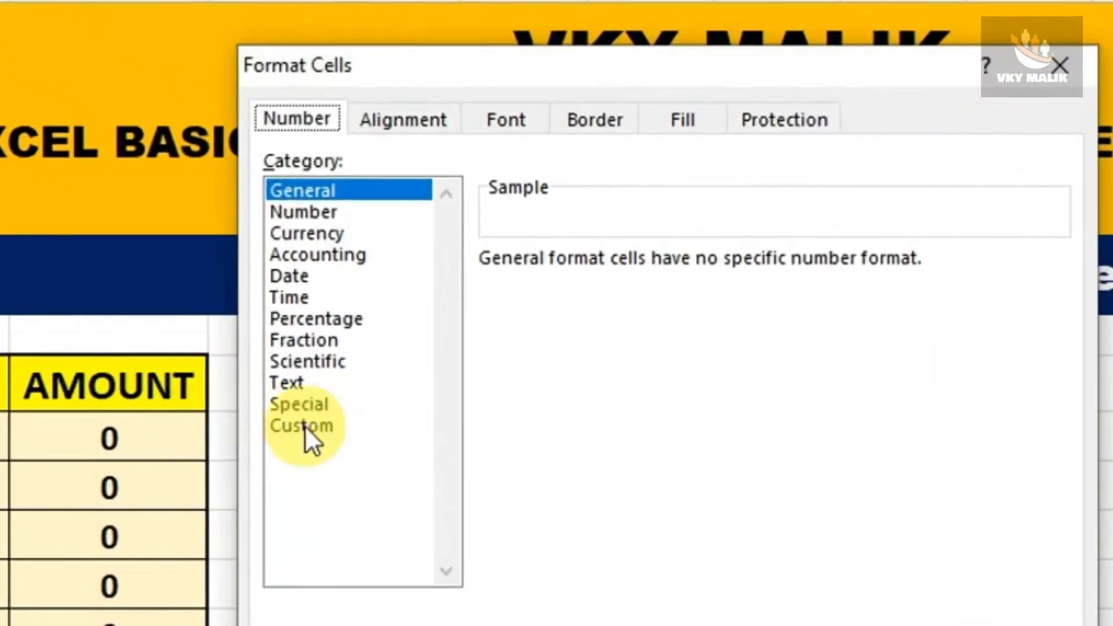
{"action": "left_click", "coordinate": [304, 432]}
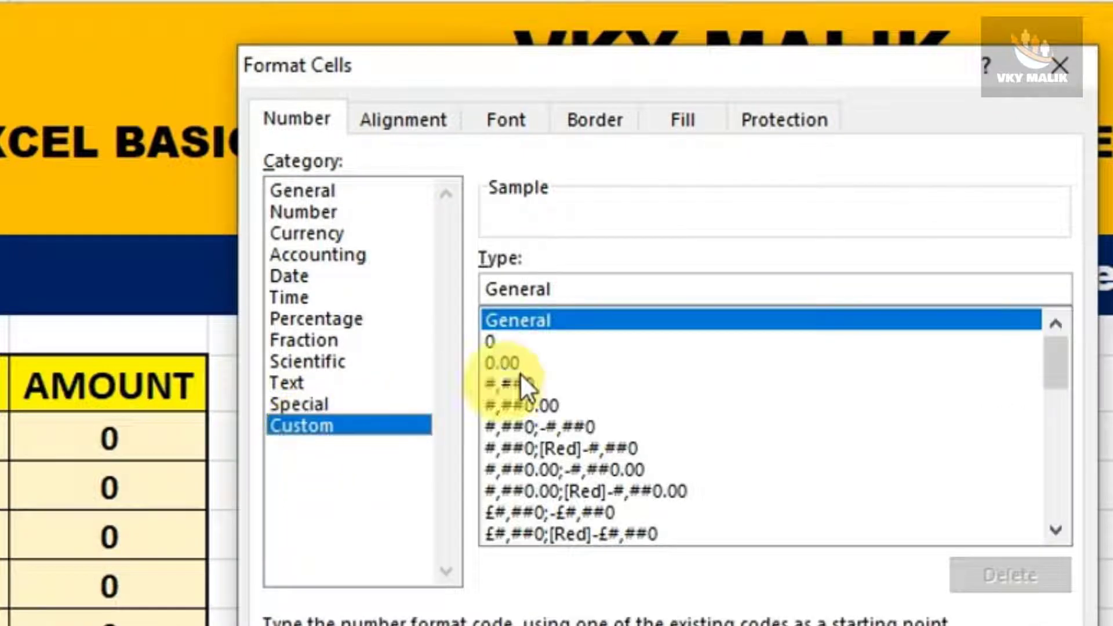
{"action": "left_click", "coordinate": [500, 342]}
Edit the custom Type code to 0 "KG", briefly trying MT before settling on KG
{"action": "left_click", "coordinate": [514, 290]}
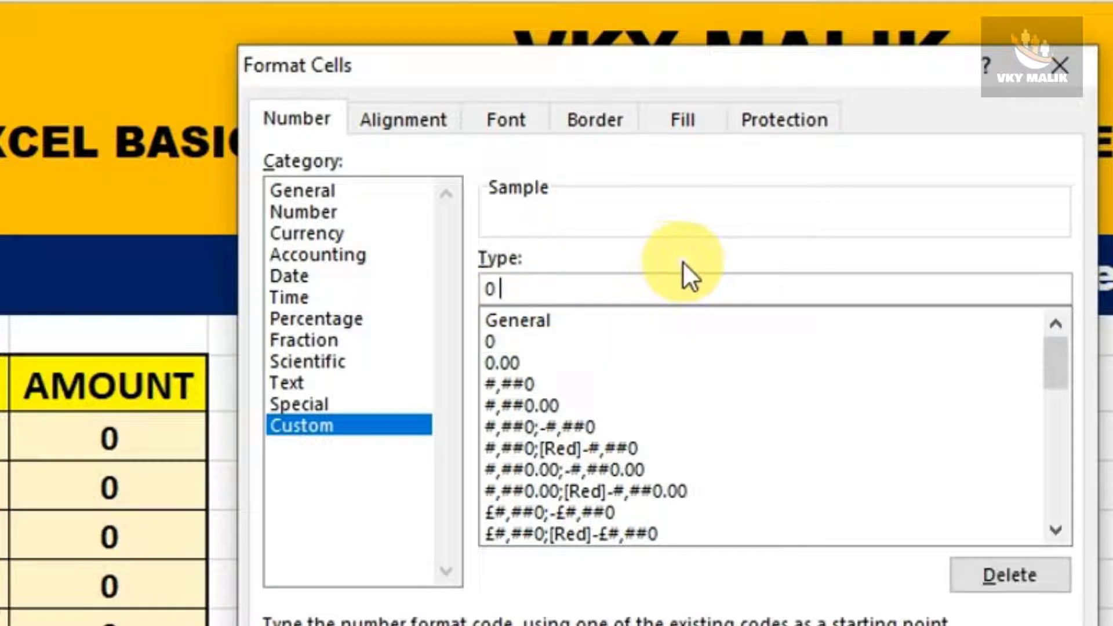
{"action": "type", "text": "\"\""}
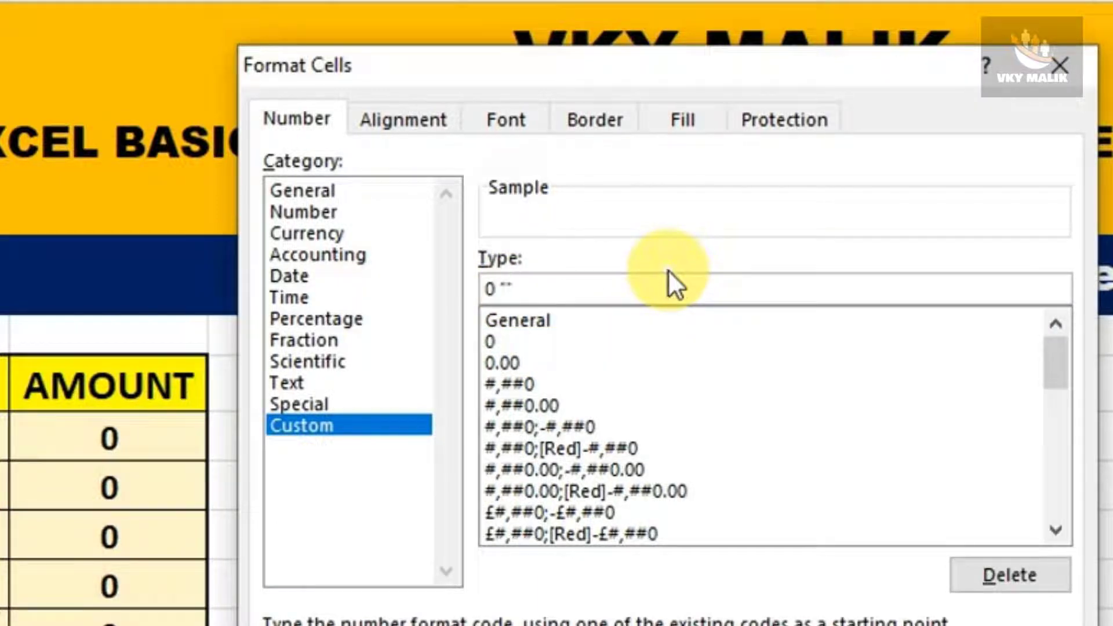
{"action": "key", "text": "Left"}
{"action": "type", "text": "KG"}
{"action": "key", "text": "BackSpace"}
{"action": "key", "text": "BackSpace"}
{"action": "type", "text": "MT"}
{"action": "key", "text": "BackSpace"}
{"action": "key", "text": "BackSpace"}
{"action": "type", "text": "KG"}
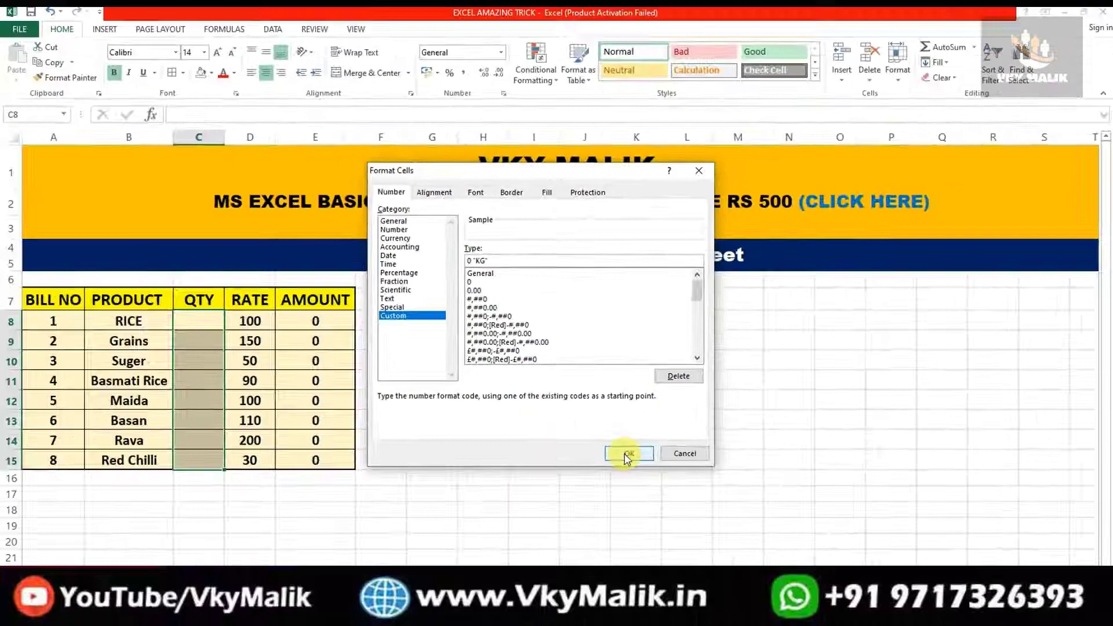
Apply the 0 "KG" format to the QTY cells and enter 50 as RICE's quantity
{"action": "left_click", "coordinate": [627, 453]}
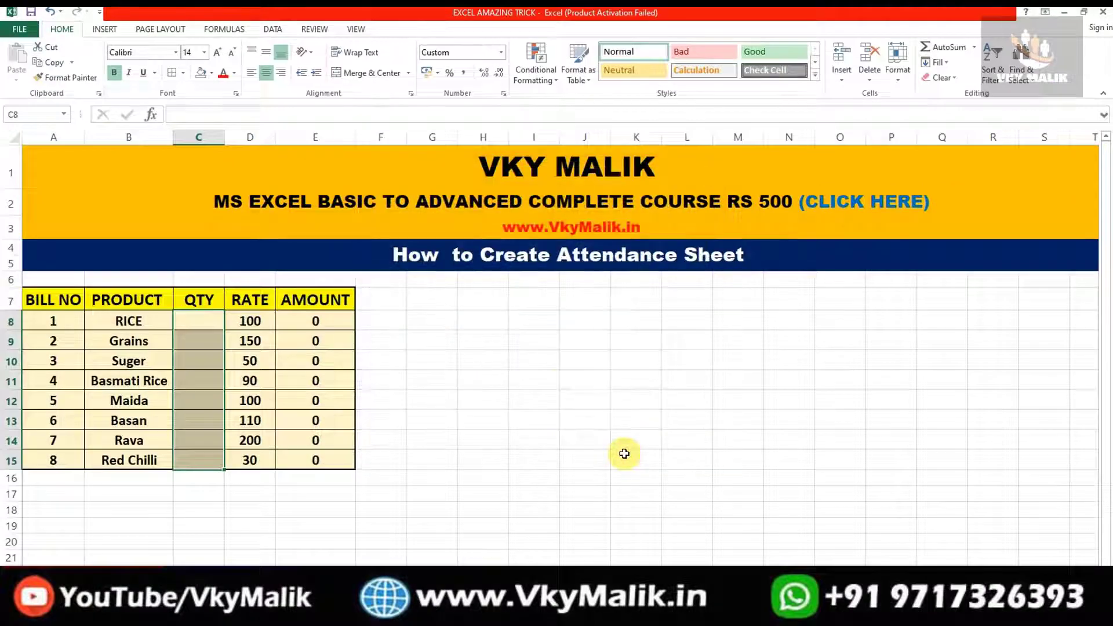
{"action": "left_click", "coordinate": [211, 318]}
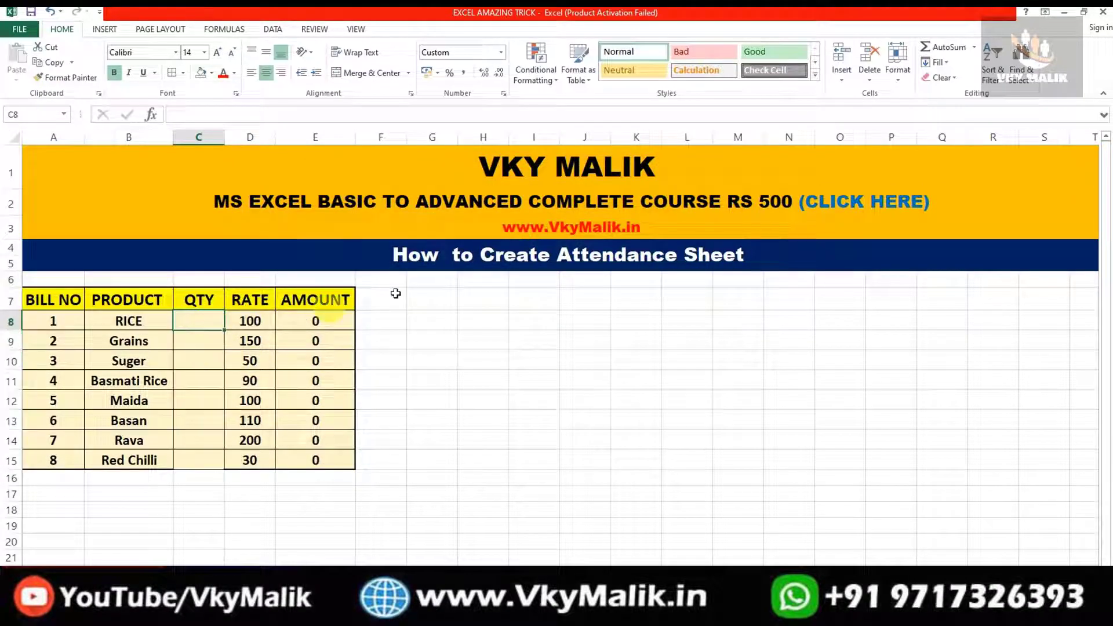
{"action": "key", "text": "Down"}
{"action": "key", "text": "Up"}
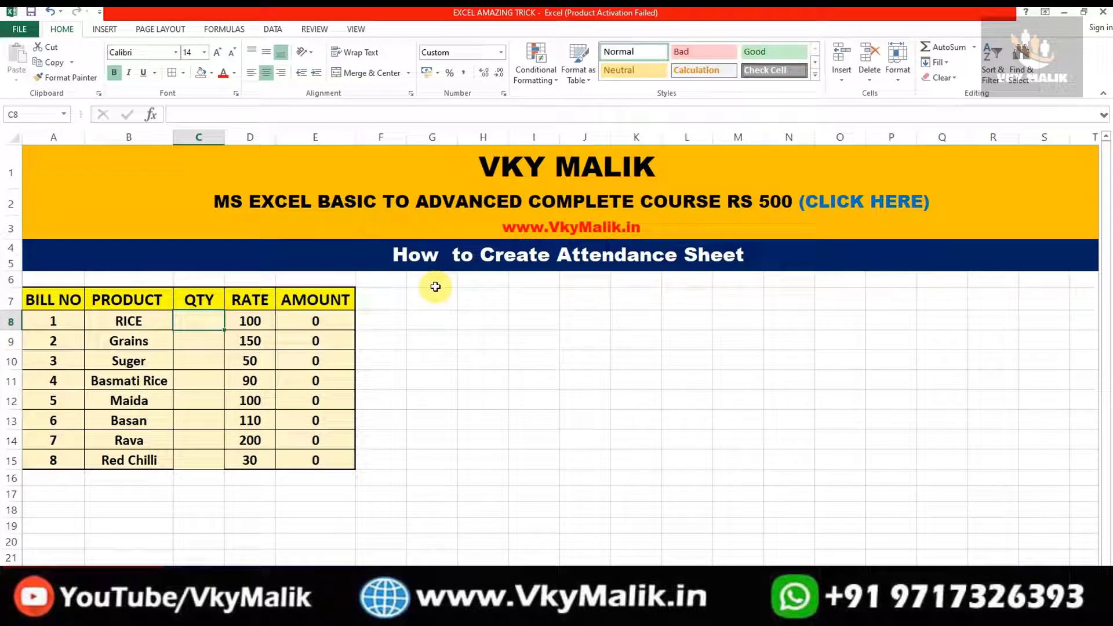
{"action": "key", "text": "Down"}
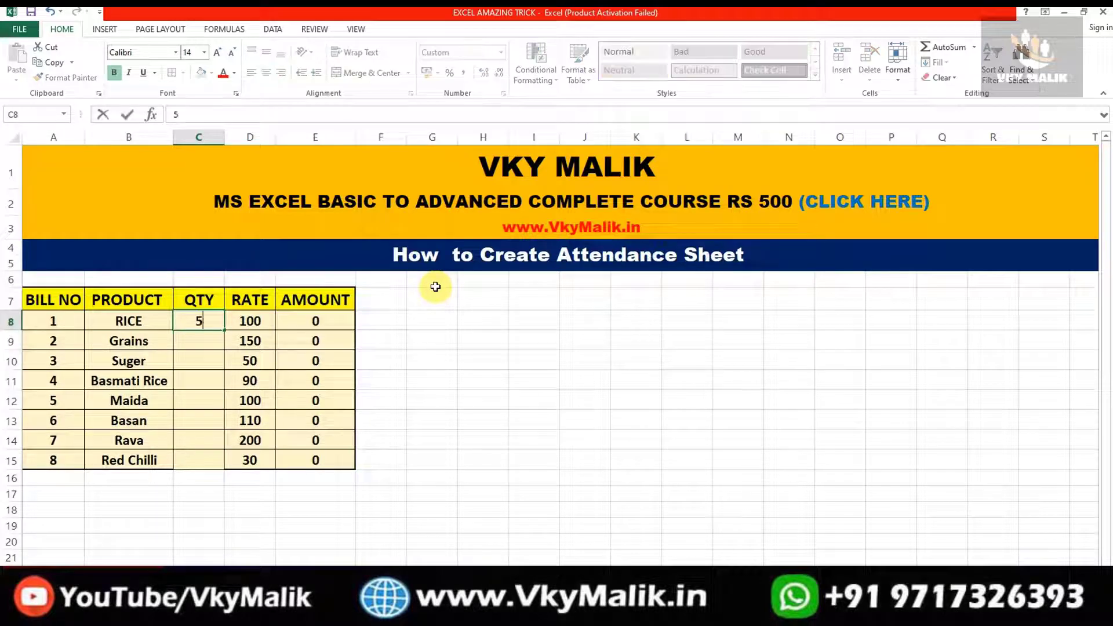
{"action": "type", "text": "50"}
{"action": "key", "text": "Return"}
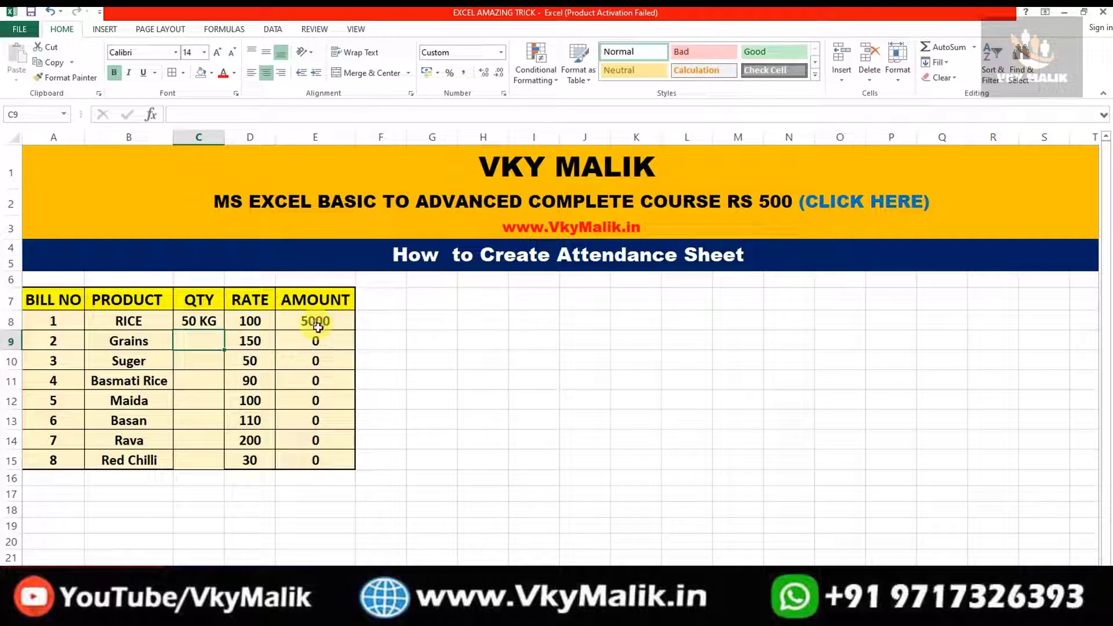
Enter quantities 80, 520, 30, 60, 50 and 40 for the remaining products, then select C8:C15
{"action": "type", "text": "8"}
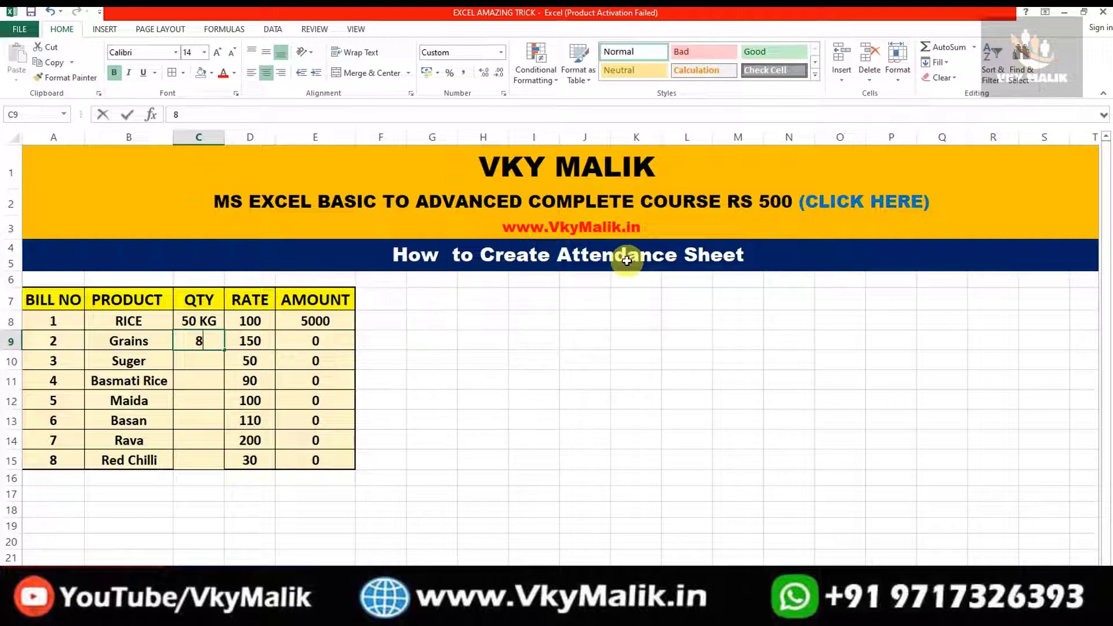
{"action": "type", "text": "0"}
{"action": "key", "text": "Return"}
{"action": "type", "text": "520"}
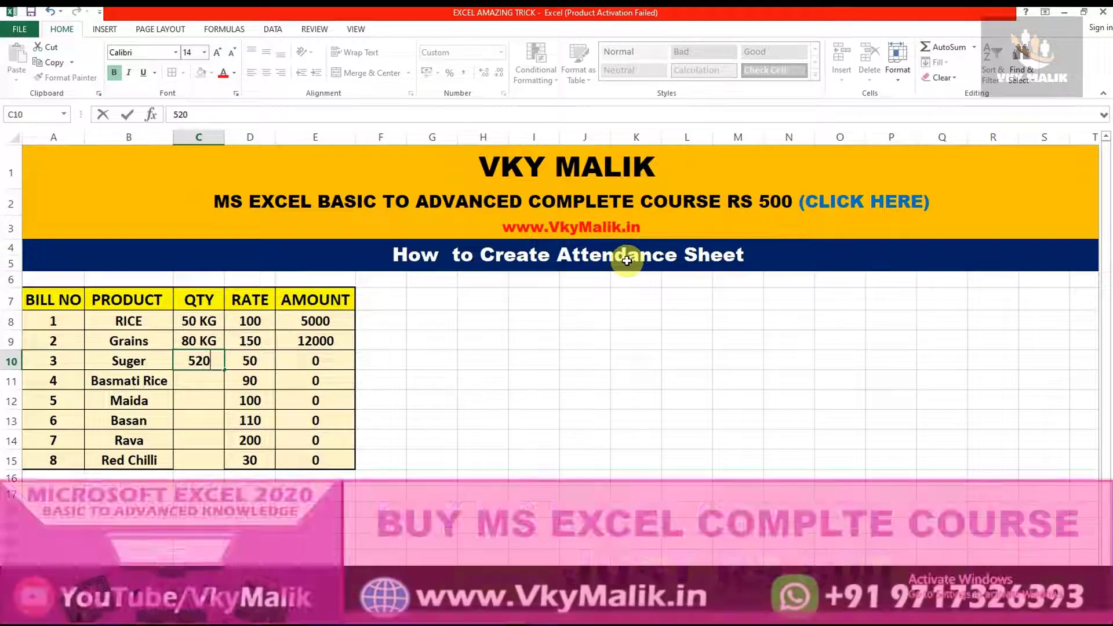
{"action": "key", "text": "Return"}
{"action": "type", "text": "30"}
{"action": "key", "text": "Return"}
{"action": "type", "text": "60"}
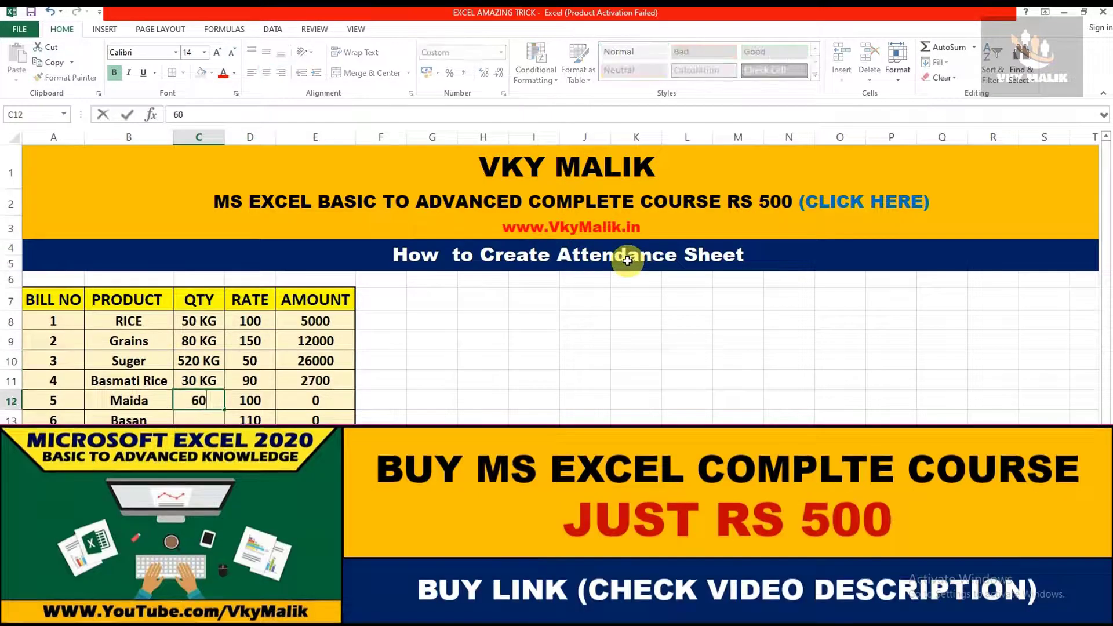
{"action": "key", "text": "Return"}
{"action": "type", "text": "50"}
{"action": "key", "text": "Return"}
{"action": "type", "text": "40"}
{"action": "type", "text": "5"}
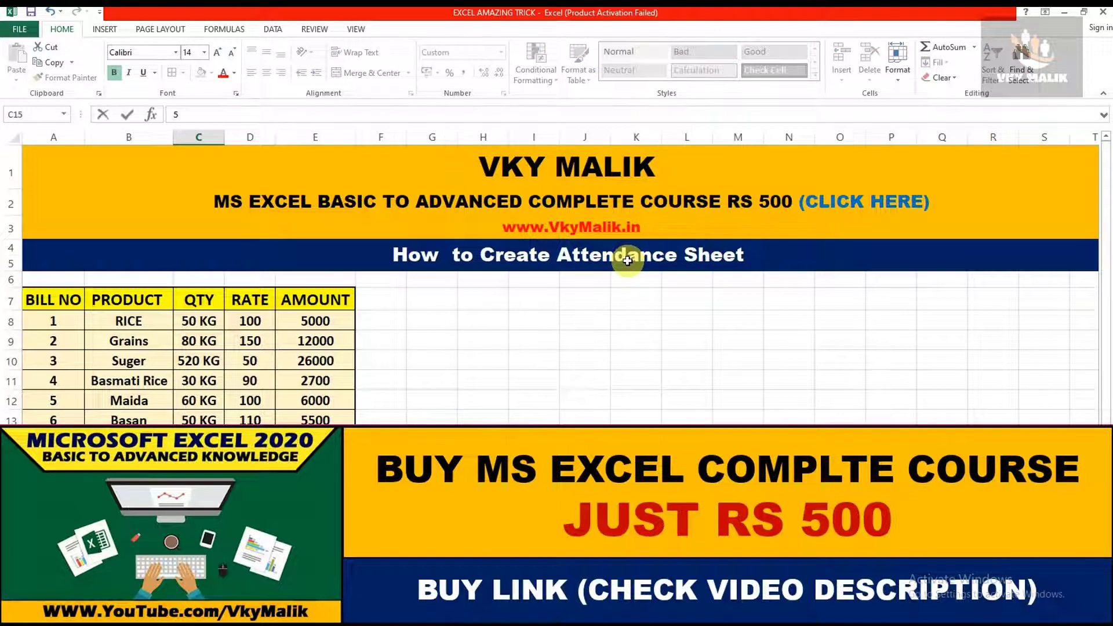
{"action": "key", "text": "Return"}
{"action": "key", "text": "ctrl+shift+Up"}
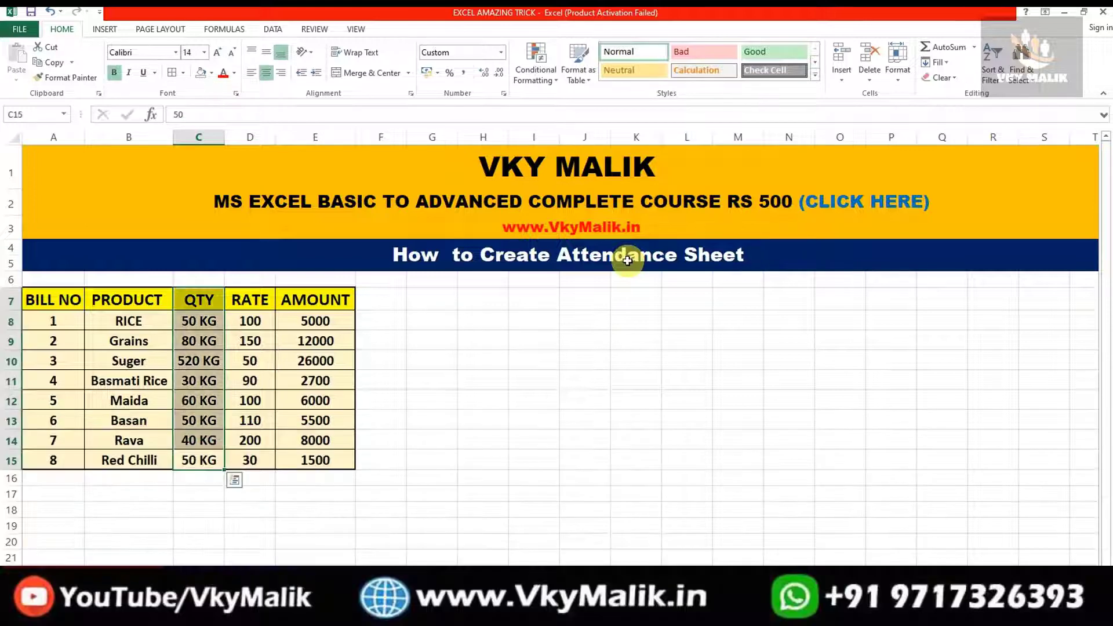
{"action": "key", "text": "shift+Down"}
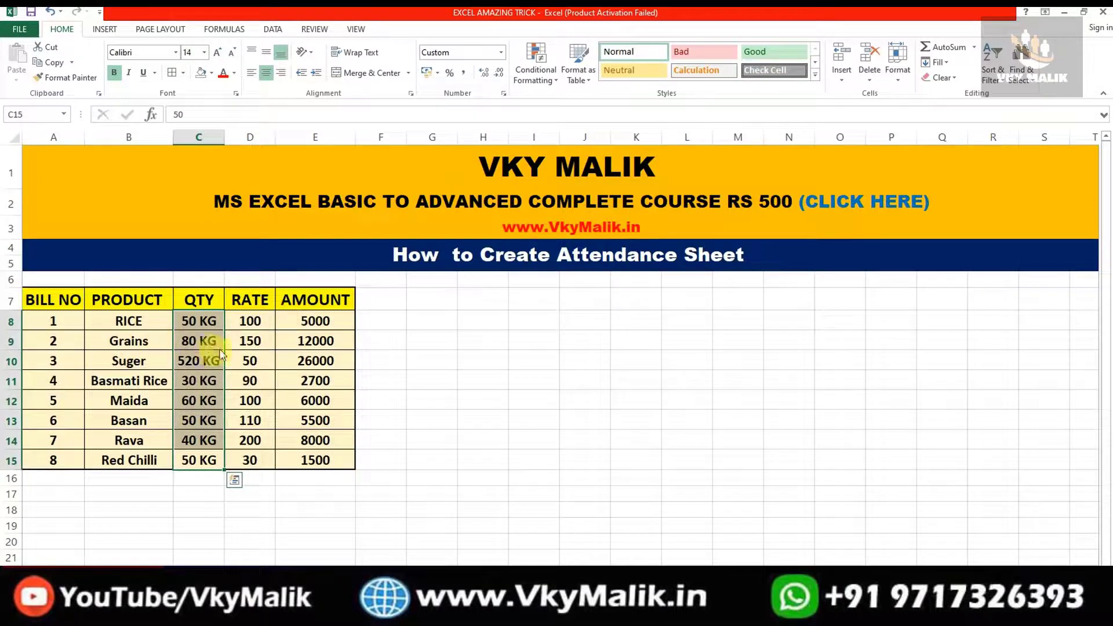
Change the QTY cells' custom format code from 0 "KG" to 0 "LTR"
{"action": "right_click", "coordinate": [209, 351]}
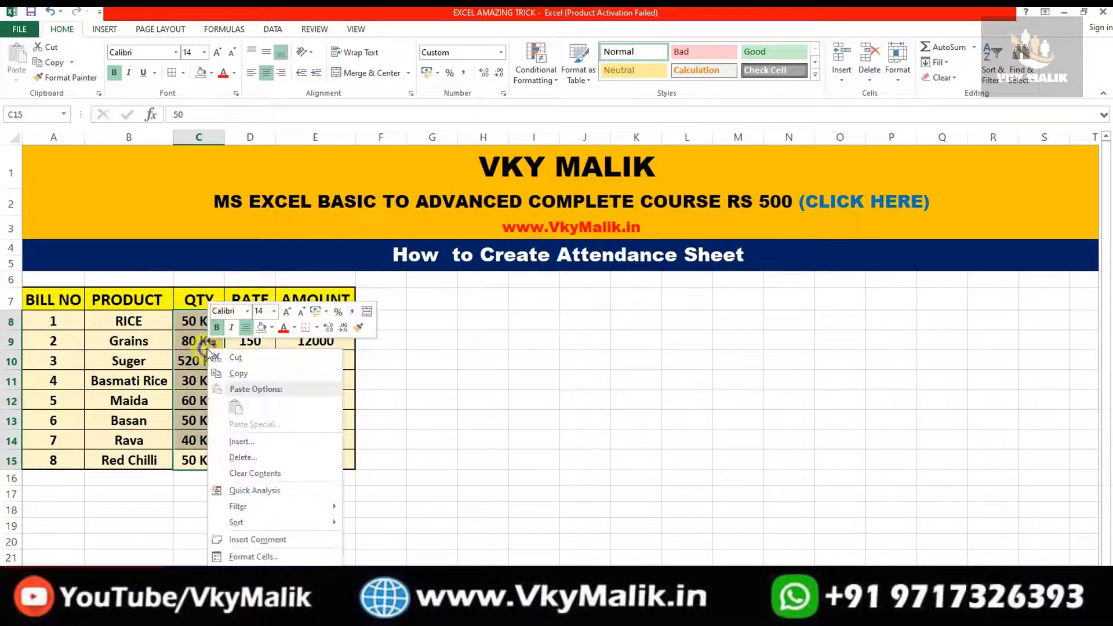
{"action": "left_click", "coordinate": [270, 556]}
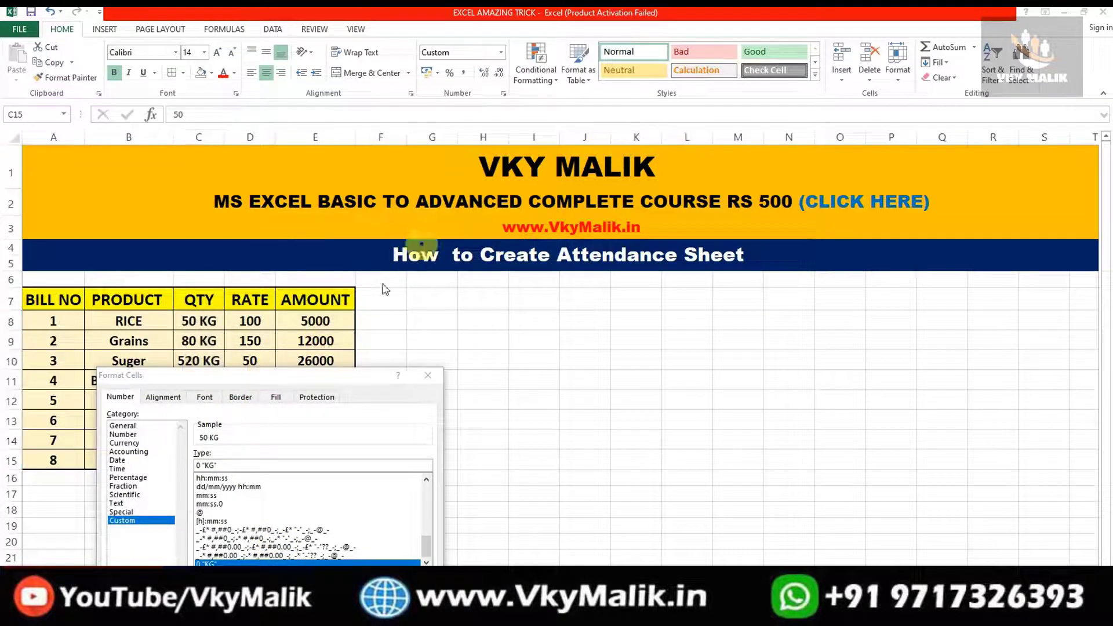
{"action": "left_click_drag", "start_coordinate": [298, 377], "coordinate": [492, 219]}
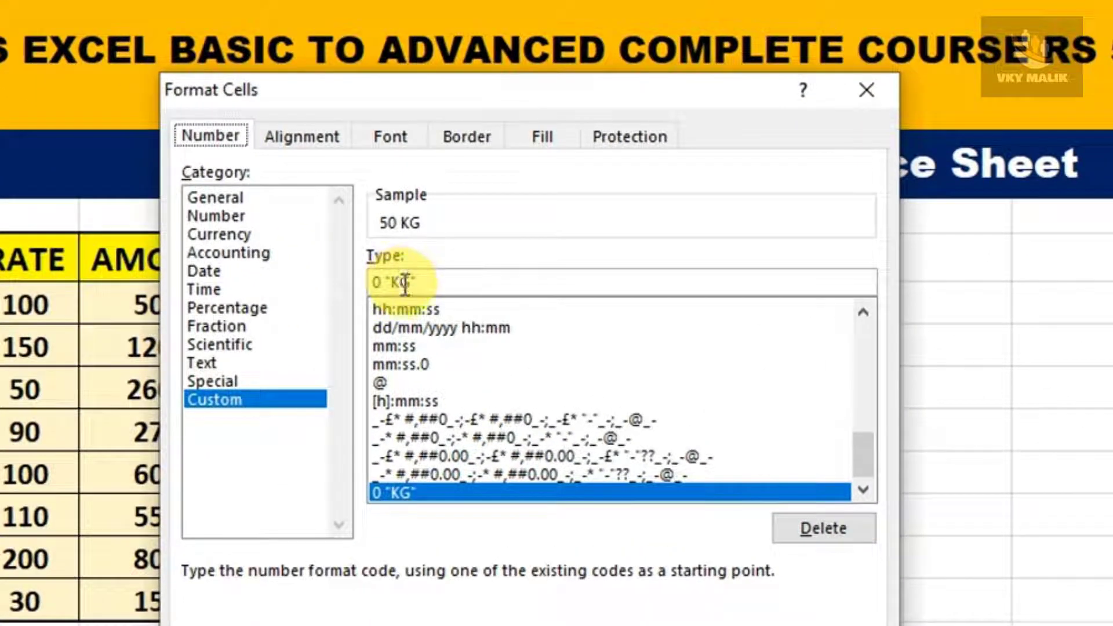
{"action": "left_click", "coordinate": [401, 281]}
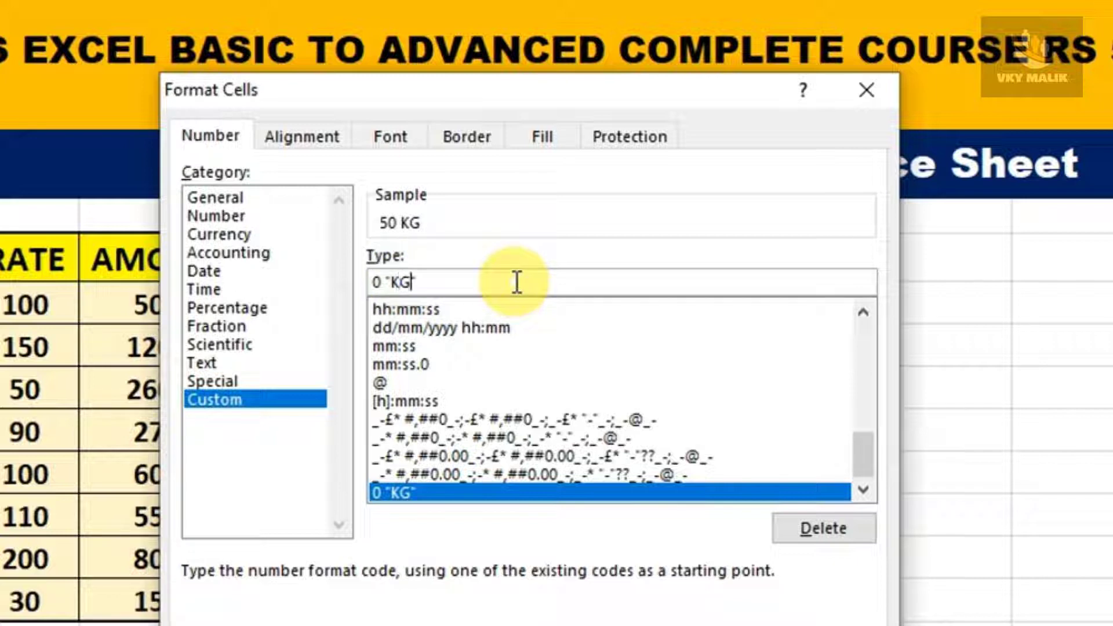
{"action": "key", "text": "BackSpace"}
{"action": "key", "text": "BackSpace"}
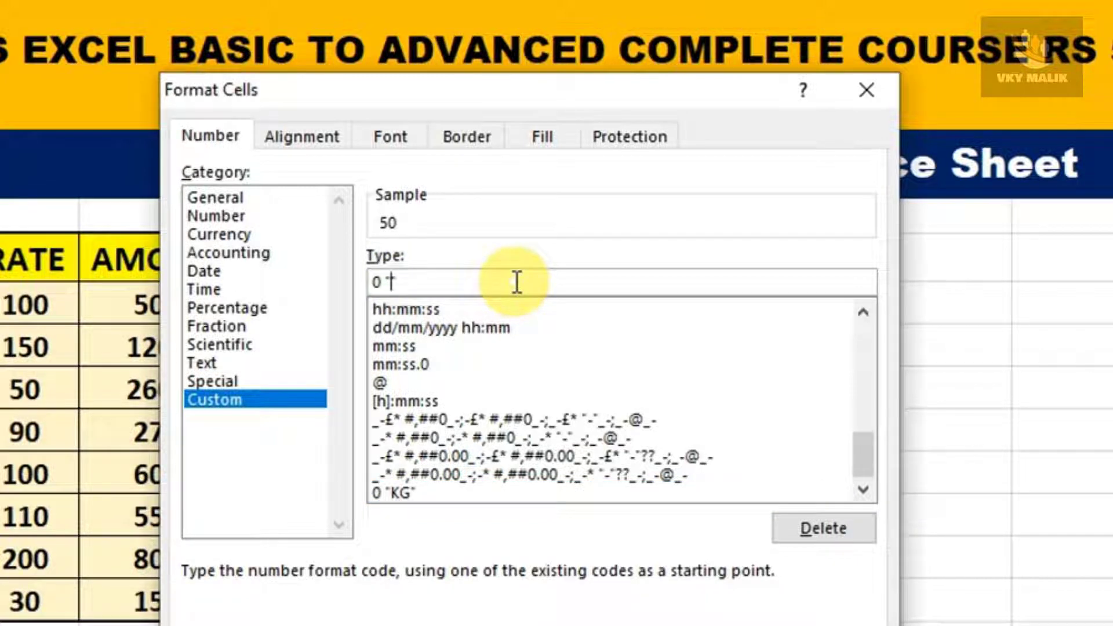
{"action": "type", "text": "LTR"}
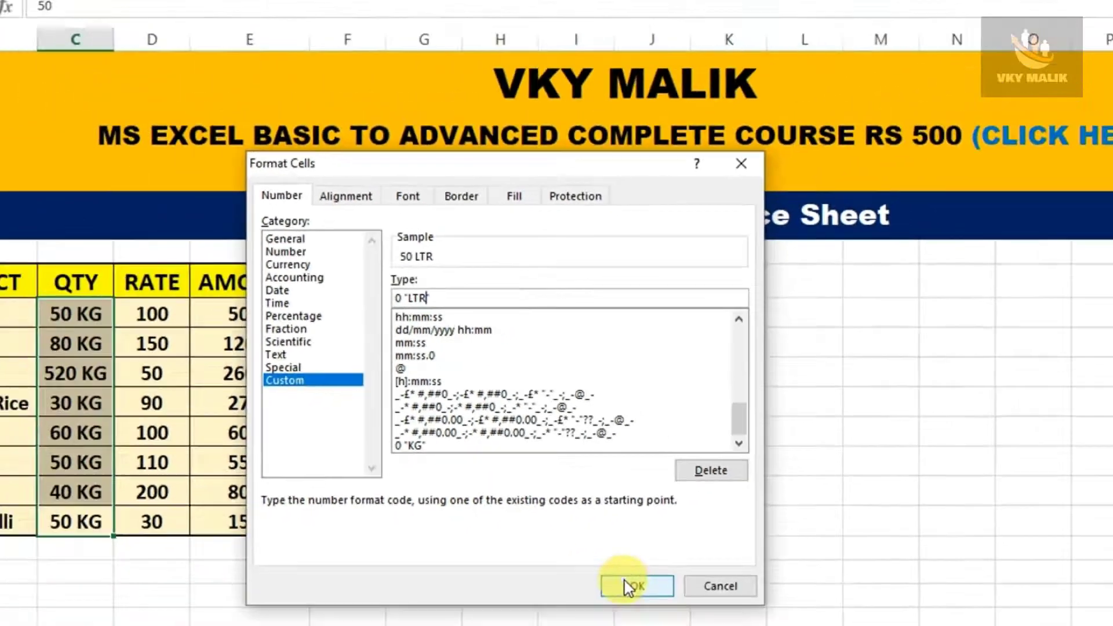
{"action": "left_click", "coordinate": [569, 499]}
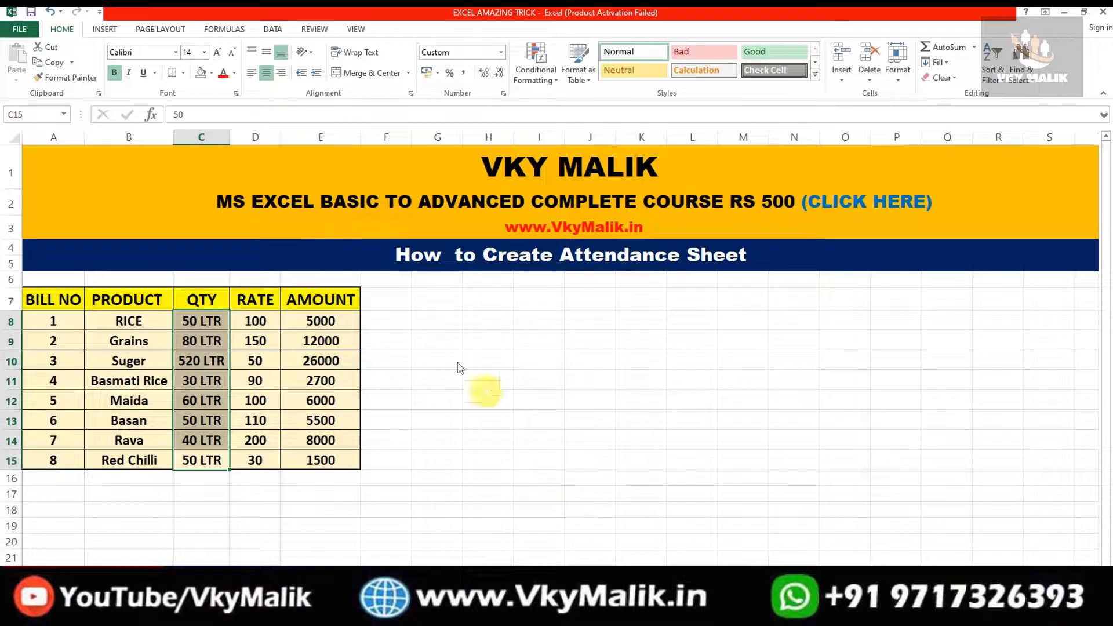
{"action": "left_click", "coordinate": [455, 363]}
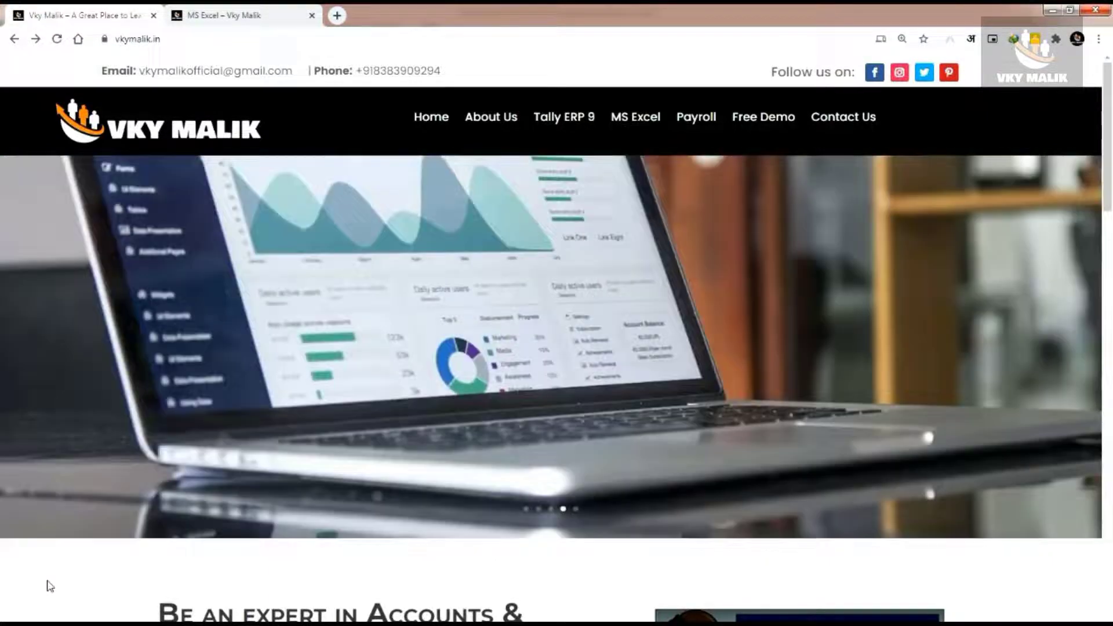
Check the vkymalik.in address, then scroll down to the three Popular Courses cards
{"action": "left_click", "coordinate": [194, 39]}
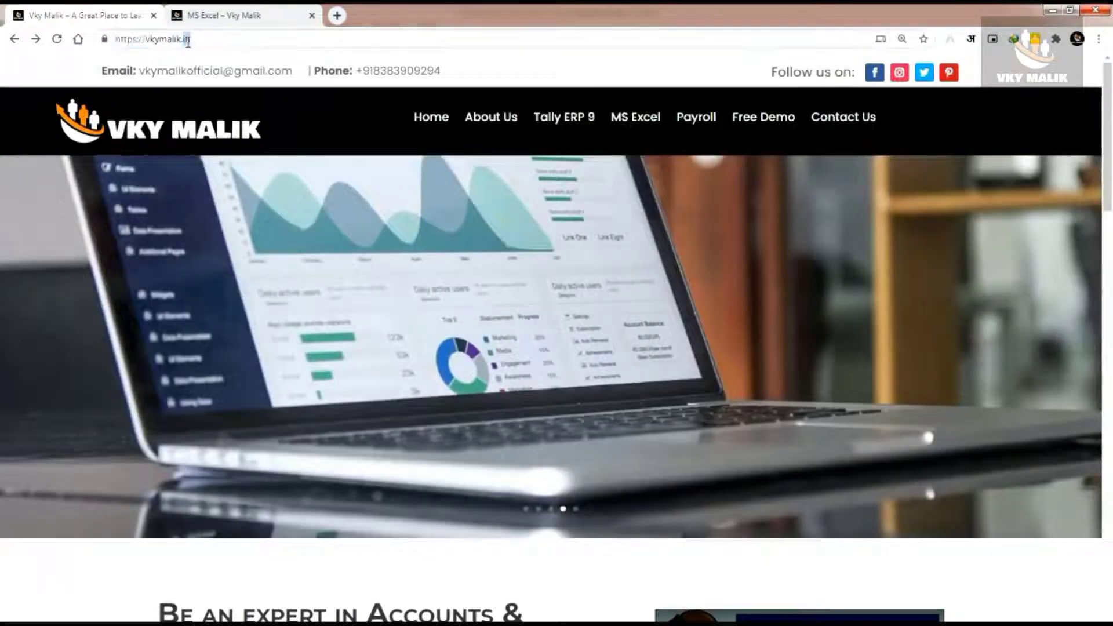
{"action": "mouse_move", "coordinate": [557, 347]}
{"action": "left_click", "coordinate": [38, 580]}
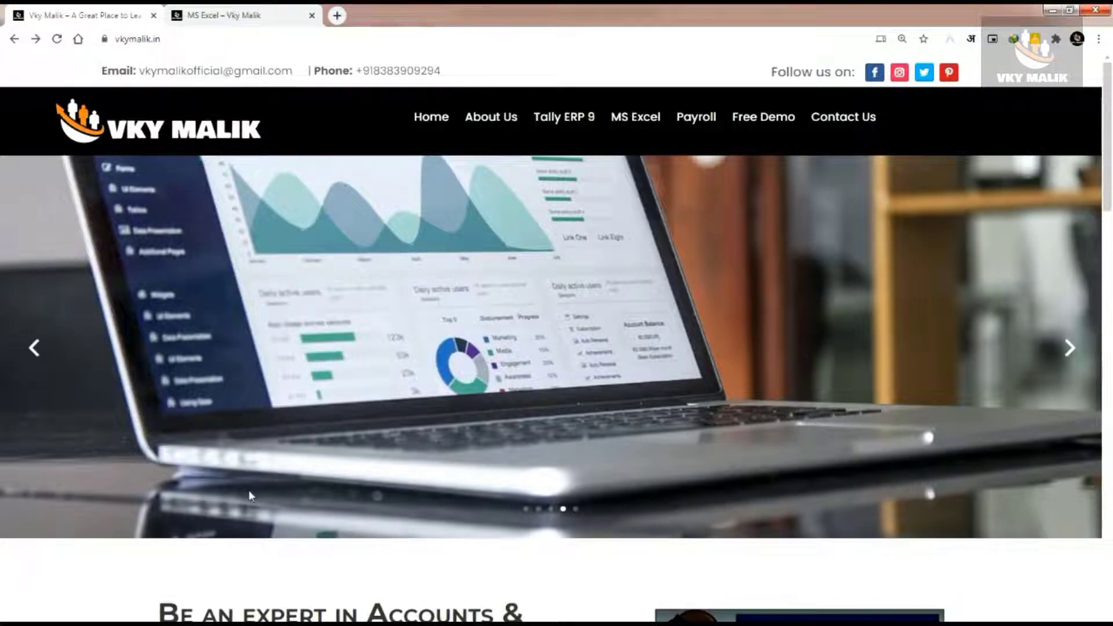
{"action": "scroll", "coordinate": [250, 496], "scroll_direction": "down", "scroll_amount": 4}
{"action": "scroll", "coordinate": [255, 495], "scroll_direction": "down", "scroll_amount": 4}
{"action": "scroll", "coordinate": [259, 496], "scroll_direction": "down", "scroll_amount": 4}
{"action": "scroll", "coordinate": [264, 495], "scroll_direction": "down", "scroll_amount": 2}
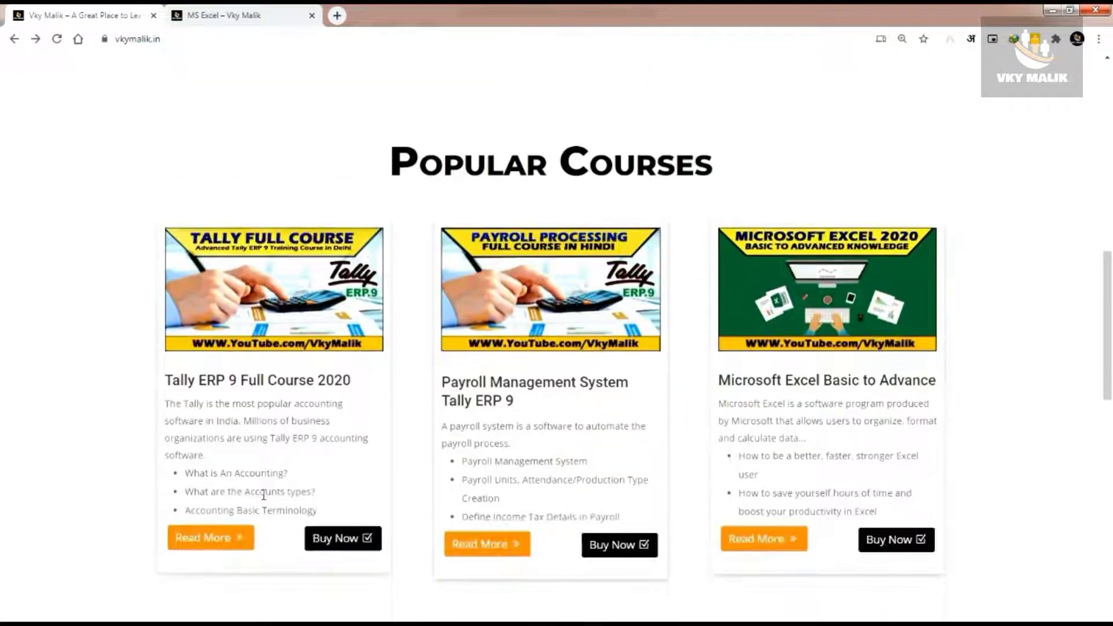
{"action": "scroll", "coordinate": [264, 495], "scroll_direction": "down", "scroll_amount": 1}
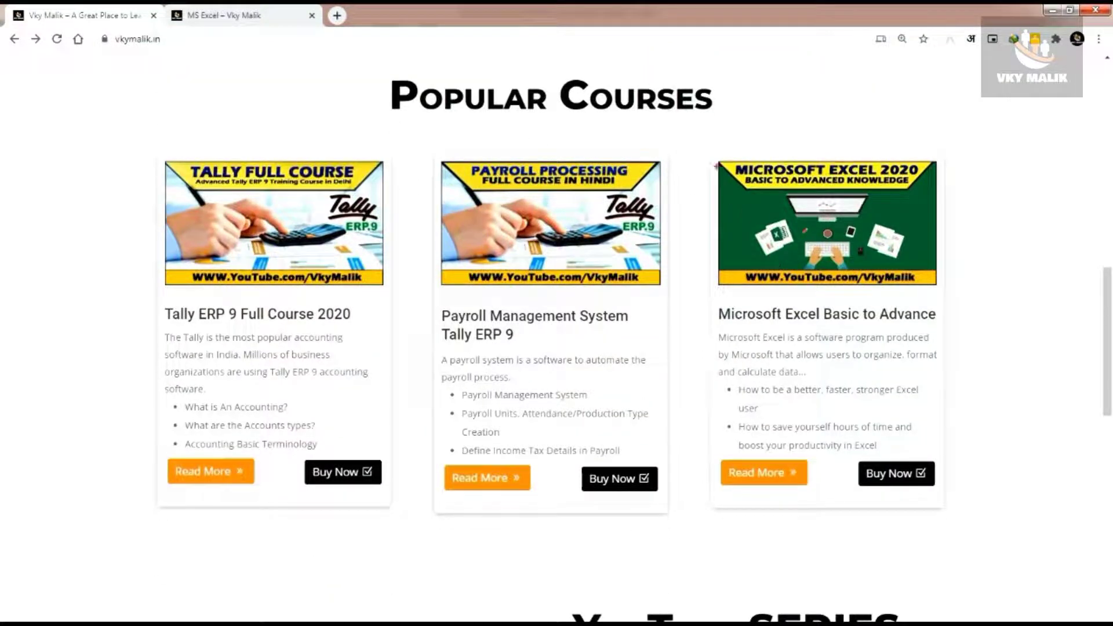
{"action": "left_click_drag", "start_coordinate": [684, 120], "coordinate": [1006, 530]}
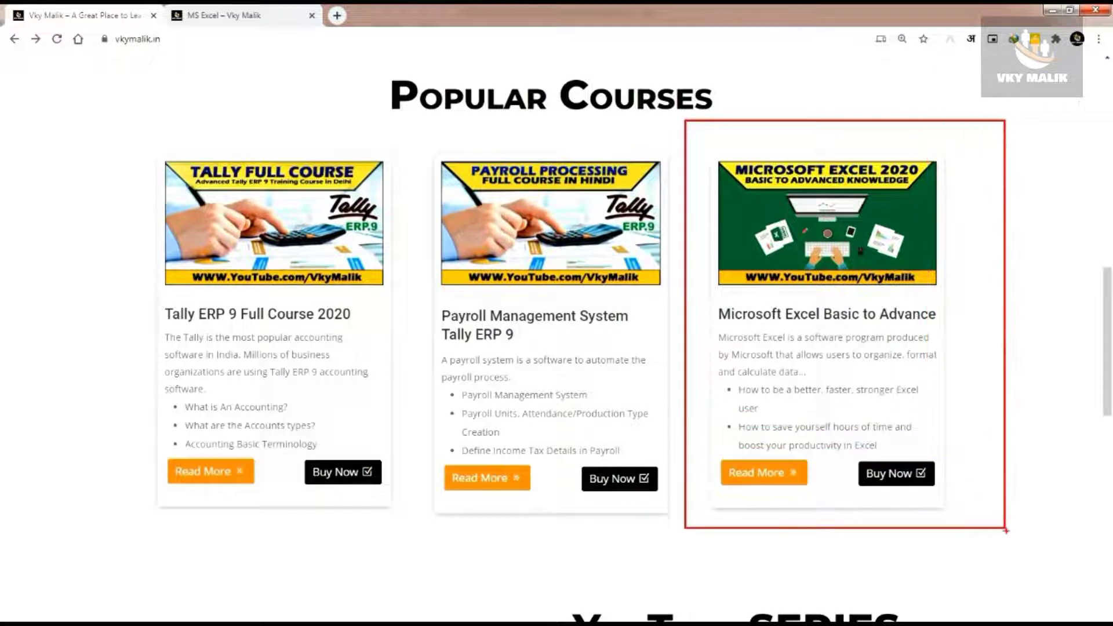
Open the Microsoft Excel course details with Read More and scroll into the description
{"action": "left_click", "coordinate": [762, 485]}
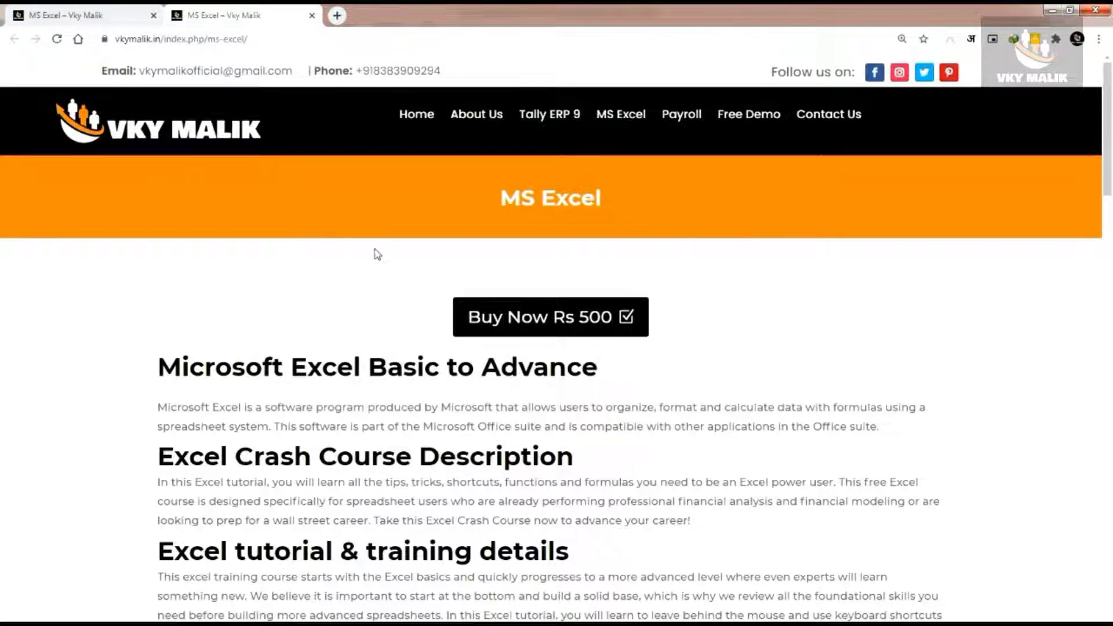
{"action": "scroll", "coordinate": [377, 254], "scroll_direction": "down", "scroll_amount": 3}
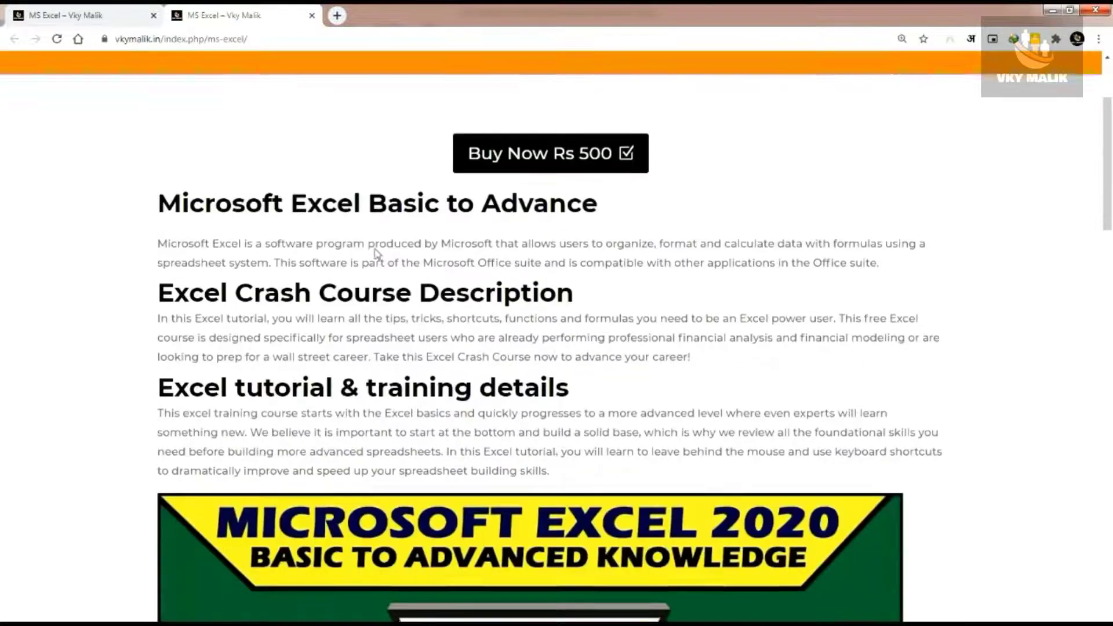
{"action": "scroll", "coordinate": [375, 248], "scroll_direction": "down", "scroll_amount": 1}
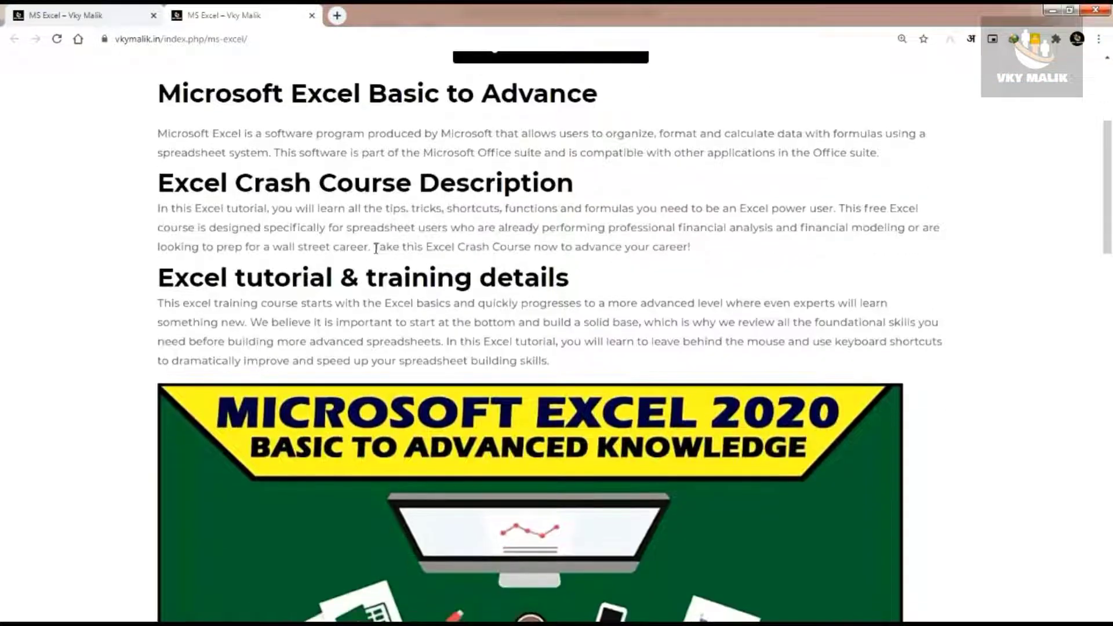
{"action": "scroll", "coordinate": [376, 249], "scroll_direction": "down", "scroll_amount": 1}
{"action": "scroll", "coordinate": [375, 249], "scroll_direction": "down", "scroll_amount": 2}
{"action": "scroll", "coordinate": [376, 249], "scroll_direction": "down", "scroll_amount": 2}
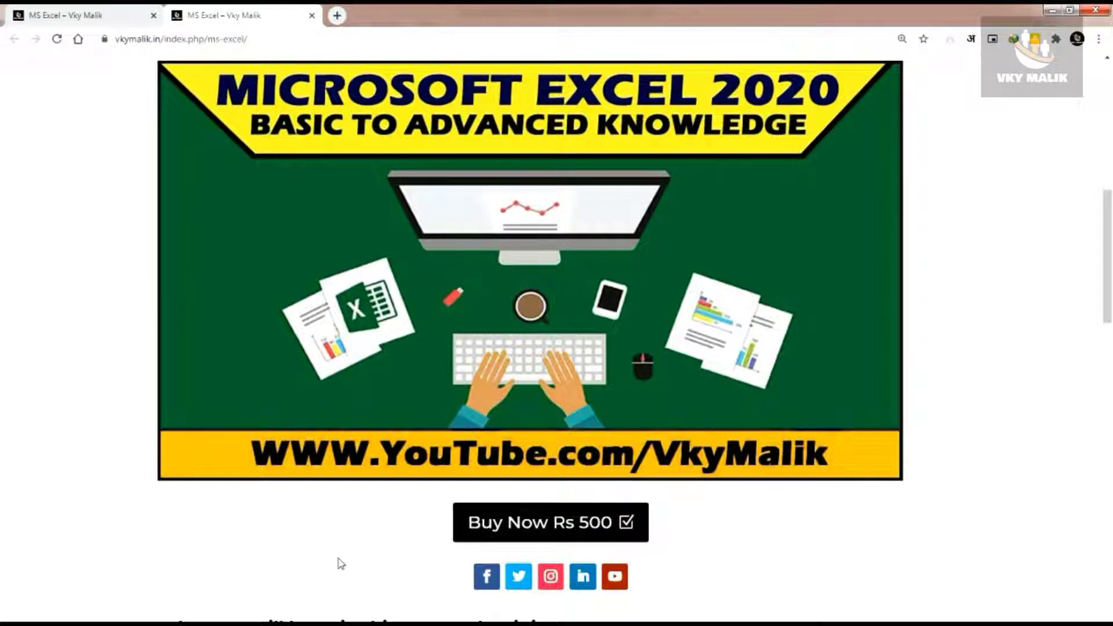
{"action": "scroll", "coordinate": [341, 563], "scroll_direction": "down", "scroll_amount": 2}
{"action": "scroll", "coordinate": [341, 564], "scroll_direction": "down", "scroll_amount": 4}
{"action": "scroll", "coordinate": [341, 563], "scroll_direction": "down", "scroll_amount": 2}
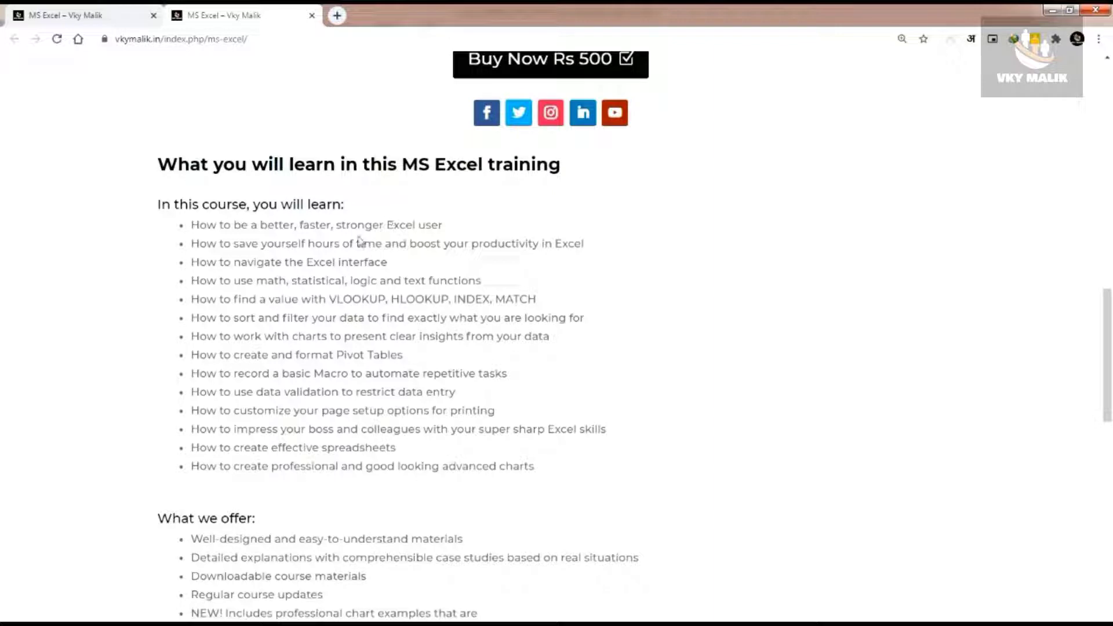
Select description passages and continue down to the Who this course is for section
{"action": "left_click_drag", "start_coordinate": [110, 132], "coordinate": [177, 169]}
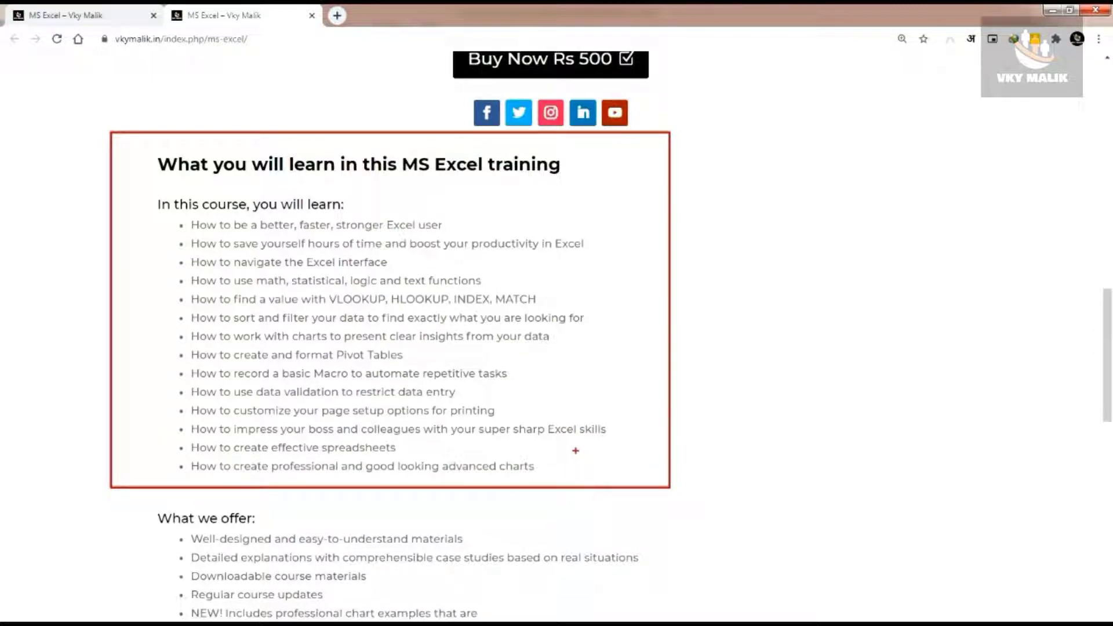
{"action": "scroll", "coordinate": [115, 149], "scroll_direction": "down", "scroll_amount": 2}
{"action": "scroll", "coordinate": [120, 154], "scroll_direction": "down", "scroll_amount": 3}
{"action": "scroll", "coordinate": [95, 168], "scroll_direction": "down", "scroll_amount": 2}
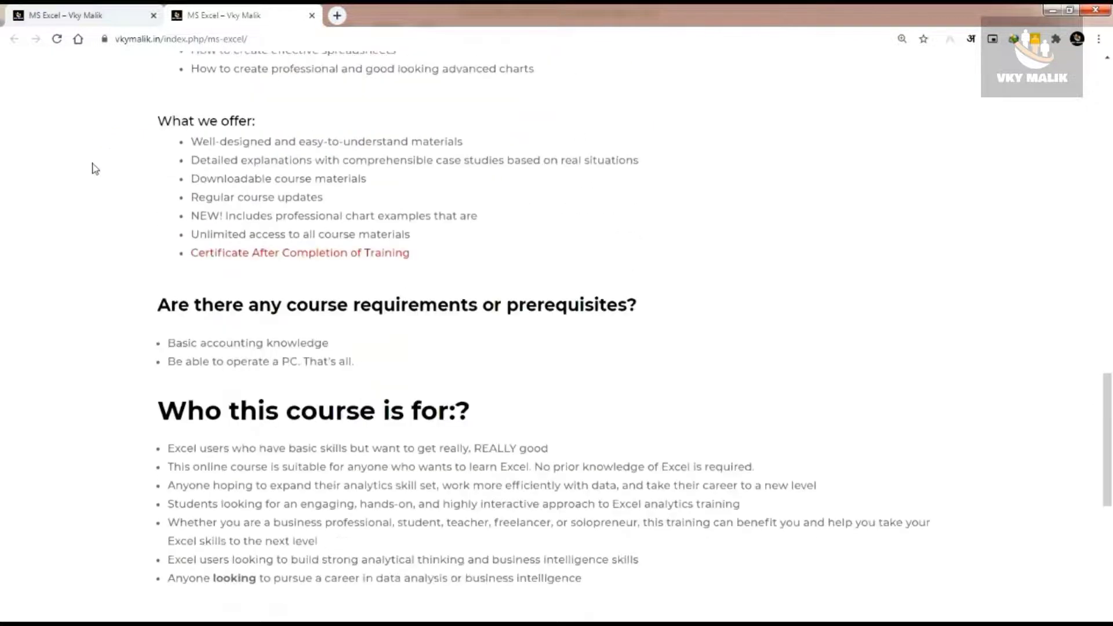
{"action": "mouse_move", "coordinate": [114, 94]}
{"action": "left_mouse_down"}
{"action": "mouse_move", "coordinate": [317, 189]}
{"action": "mouse_move", "coordinate": [695, 278]}
{"action": "left_mouse_up"}
{"action": "scroll", "coordinate": [243, 330], "scroll_direction": "down", "scroll_amount": 3}
{"action": "scroll", "coordinate": [209, 298], "scroll_direction": "down", "scroll_amount": 1}
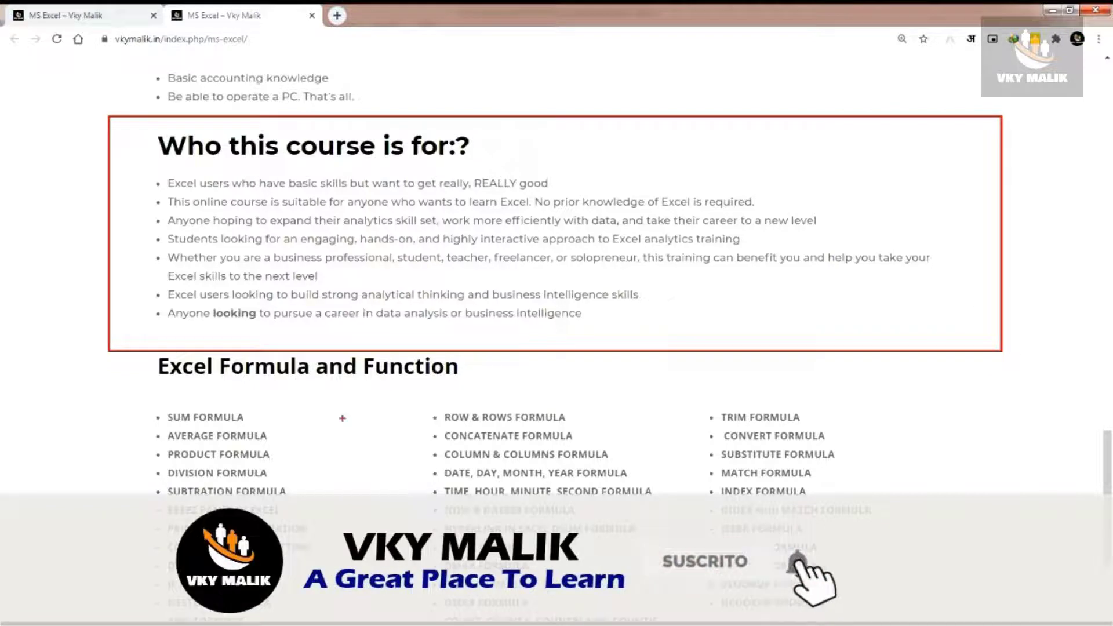
Select the Excel Formula and Function list, then scroll back up to the Rs 500 Buy Now banner
{"action": "scroll", "coordinate": [226, 211], "scroll_direction": "down", "scroll_amount": 4}
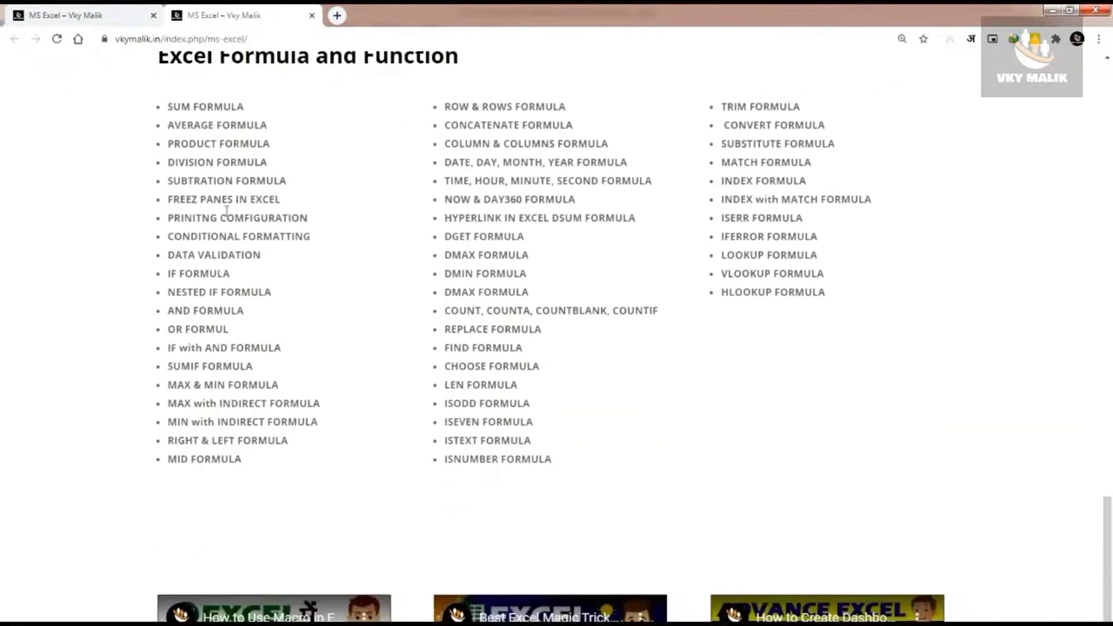
{"action": "scroll", "coordinate": [226, 211], "scroll_direction": "up", "scroll_amount": 1}
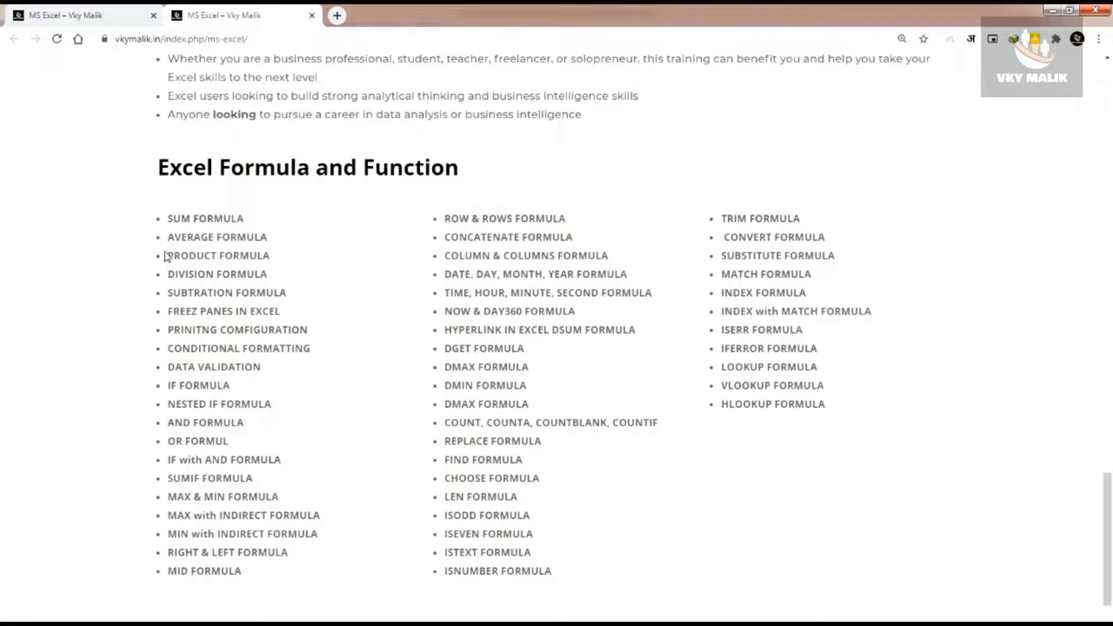
{"action": "left_click_drag", "start_coordinate": [102, 138], "coordinate": [1056, 593]}
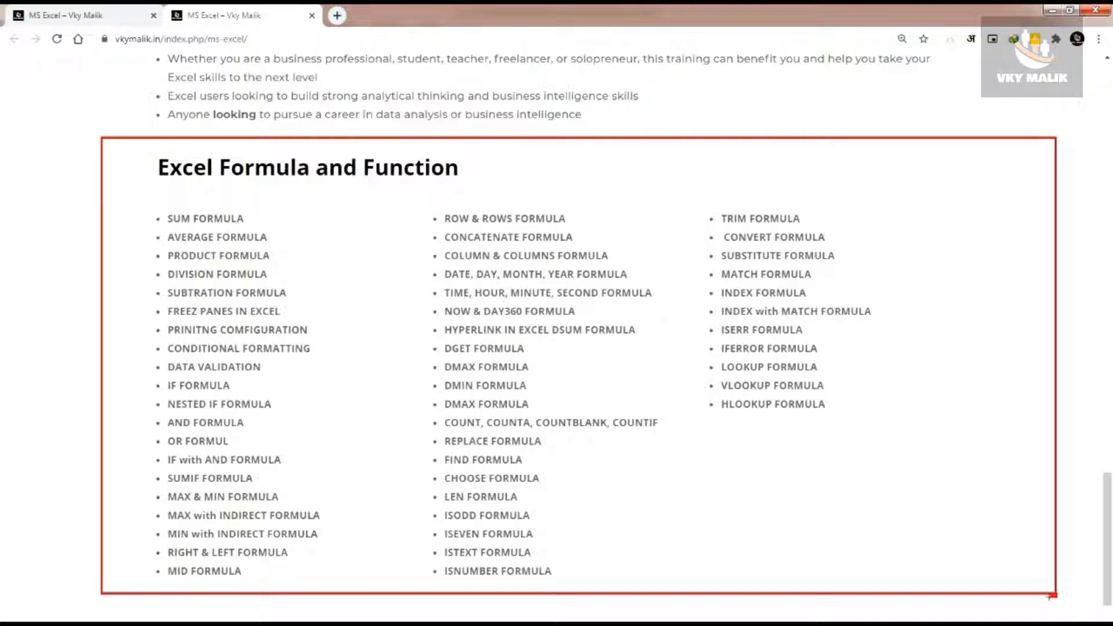
{"action": "scroll", "coordinate": [17, 278], "scroll_direction": "down", "scroll_amount": 5}
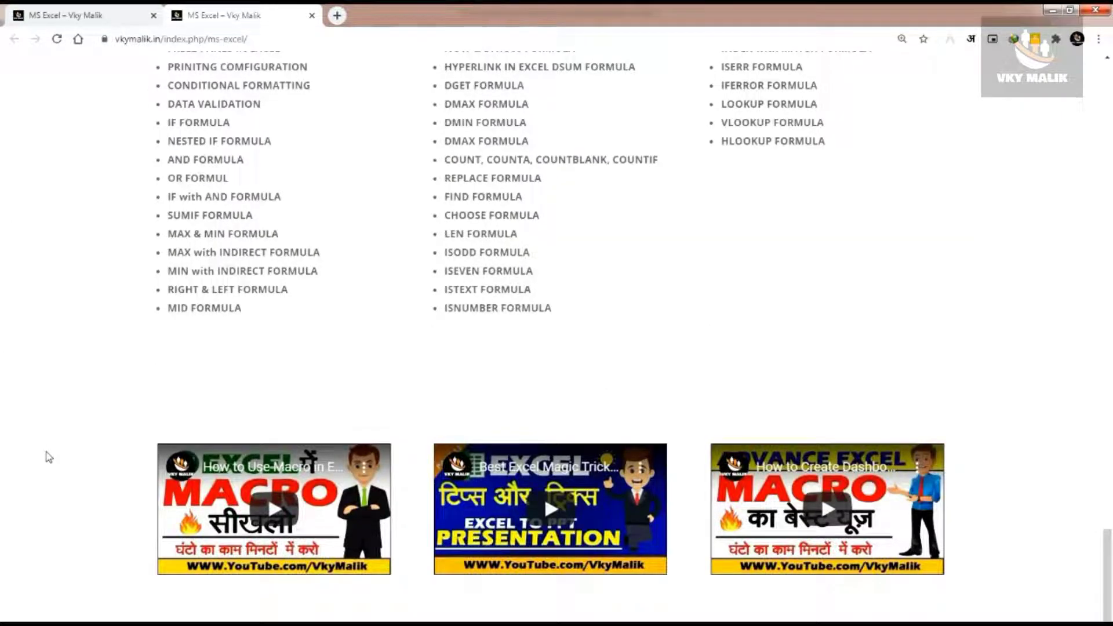
{"action": "scroll", "coordinate": [48, 457], "scroll_direction": "up", "scroll_amount": 10}
{"action": "scroll", "coordinate": [49, 457], "scroll_direction": "up", "scroll_amount": 6}
{"action": "scroll", "coordinate": [49, 457], "scroll_direction": "up", "scroll_amount": 10}
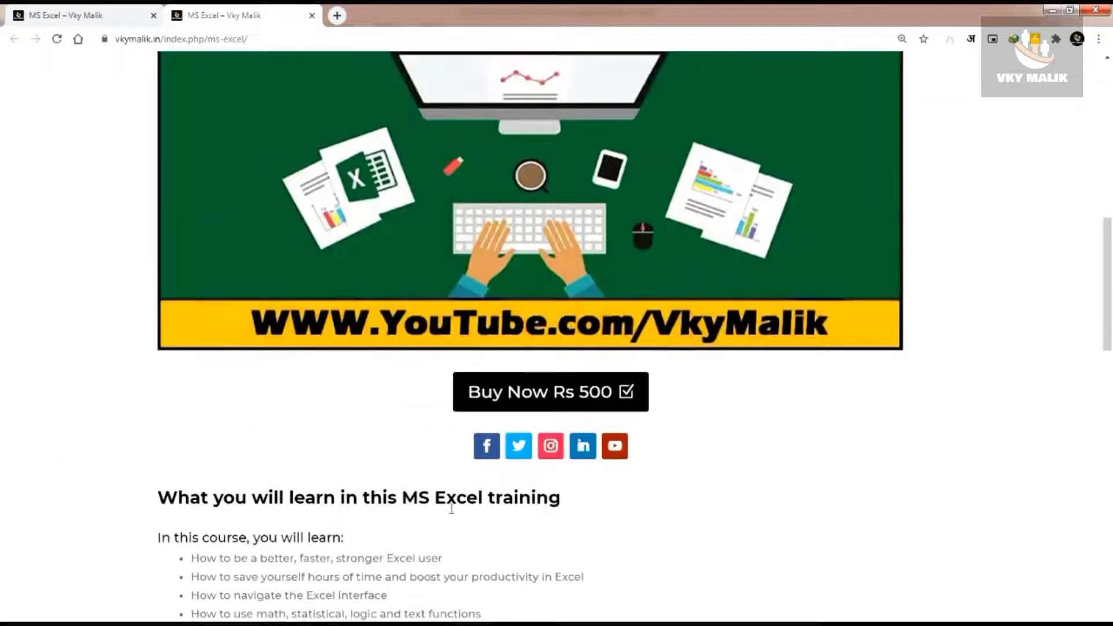
{"action": "scroll", "coordinate": [502, 509], "scroll_direction": "up", "scroll_amount": 5}
{"action": "scroll", "coordinate": [502, 510], "scroll_direction": "down", "scroll_amount": 1}
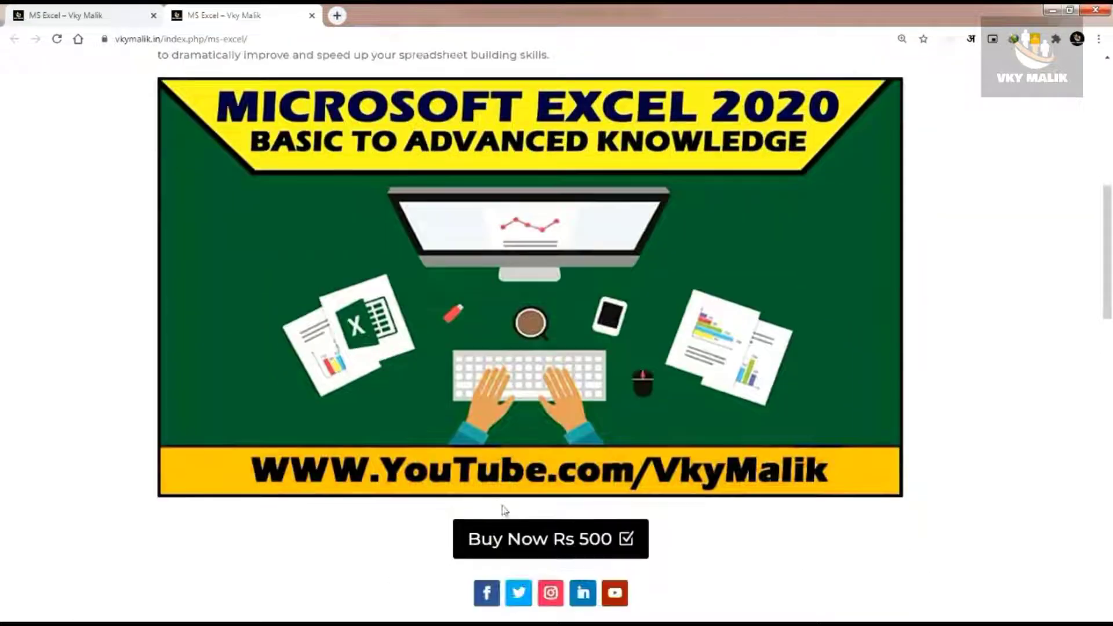